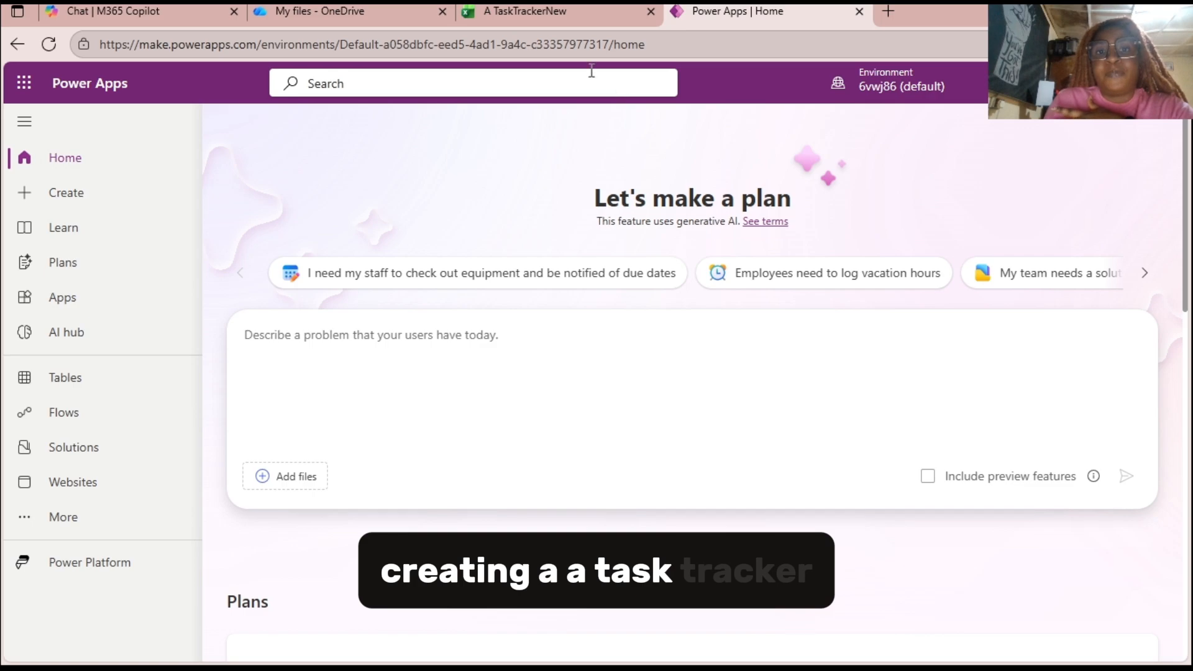
Review the task list in the A TaskTrackerNew workbook in Excel, and return to Power Apps.
{"action": "left_click", "coordinate": [541, 16]}
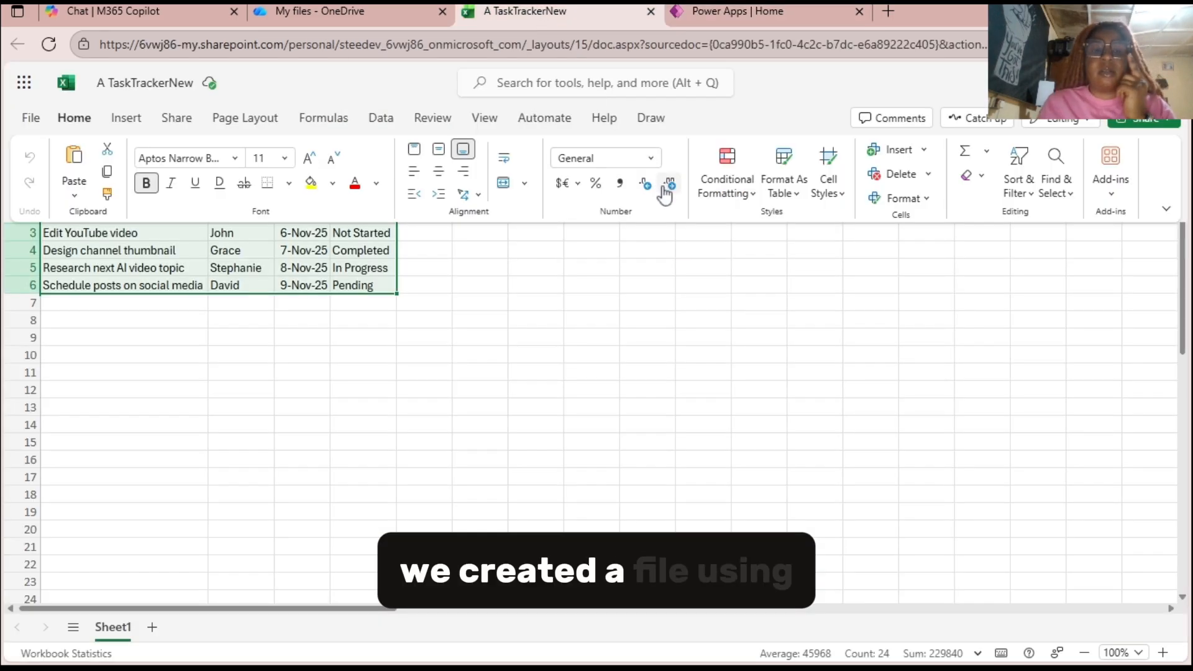
{"action": "left_click", "coordinate": [702, 273]}
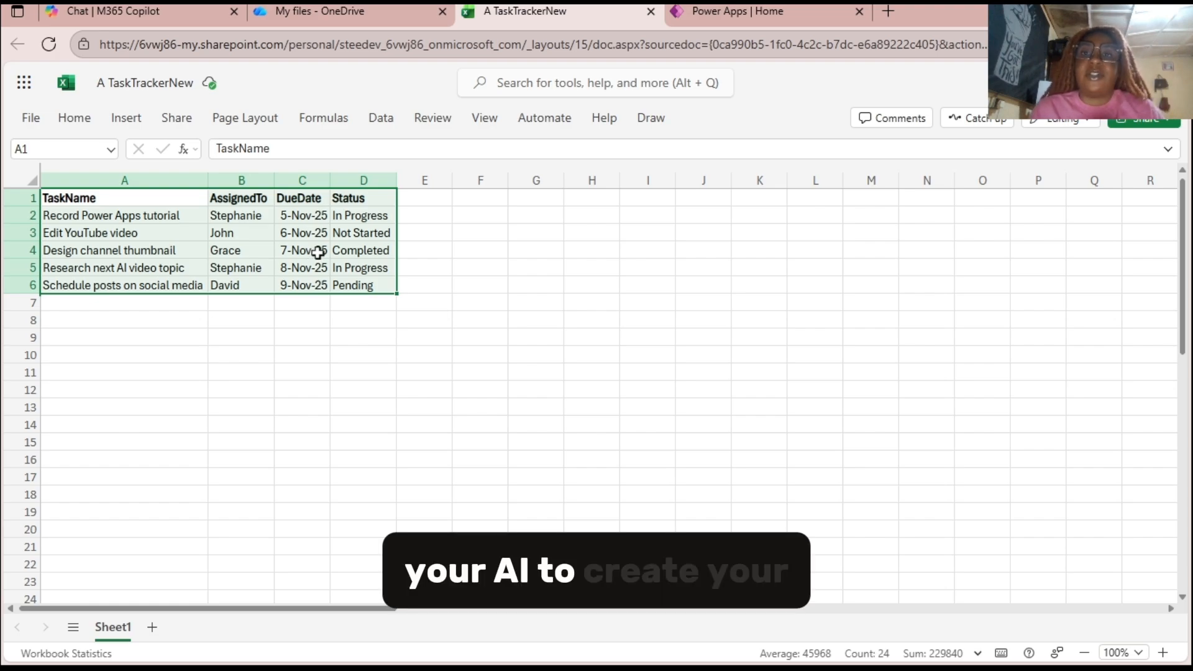
{"action": "left_click", "coordinate": [730, 14]}
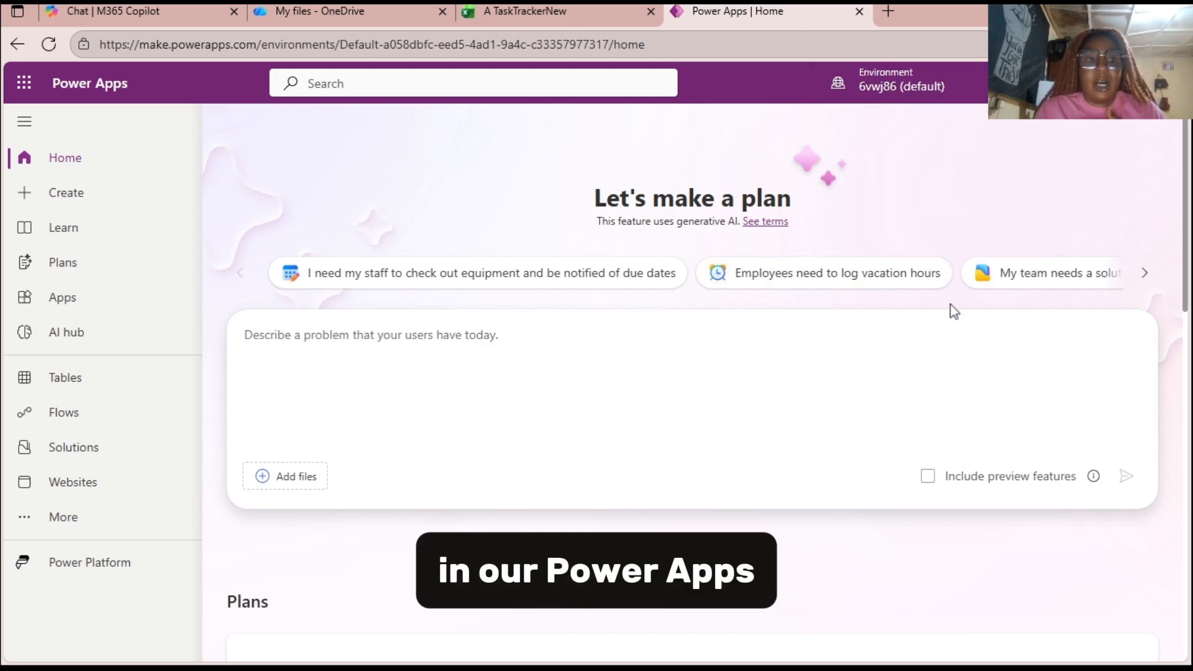
Start creating an app from data using the option to create new tables.
{"action": "left_click", "coordinate": [126, 197]}
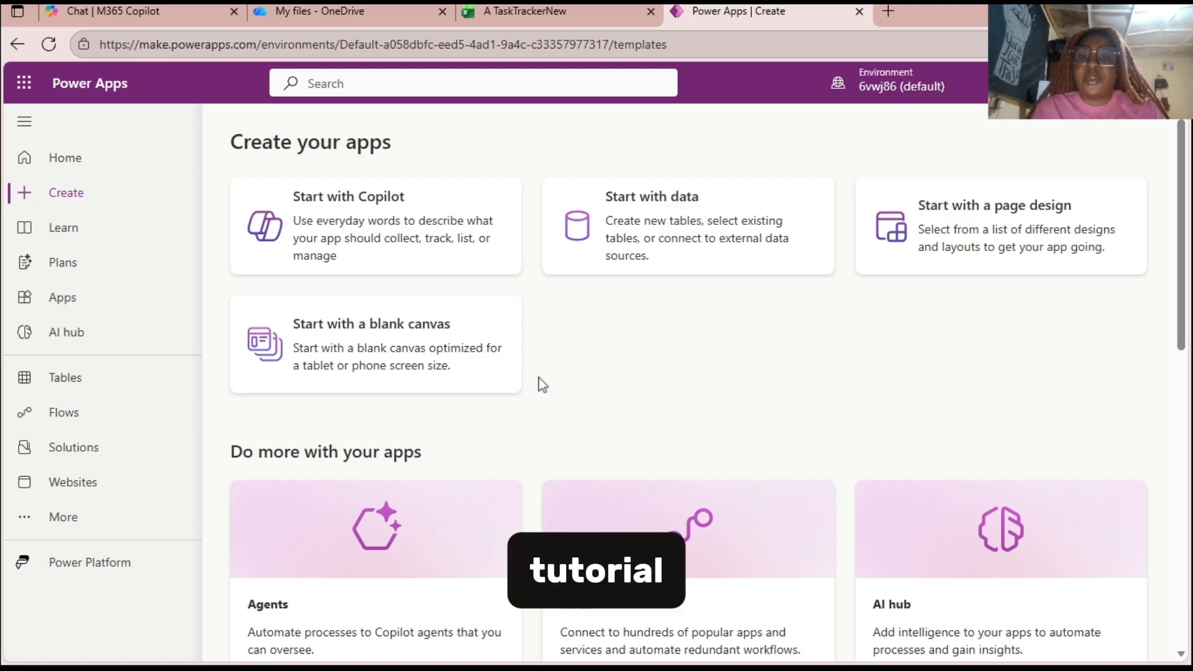
{"action": "left_click", "coordinate": [688, 264]}
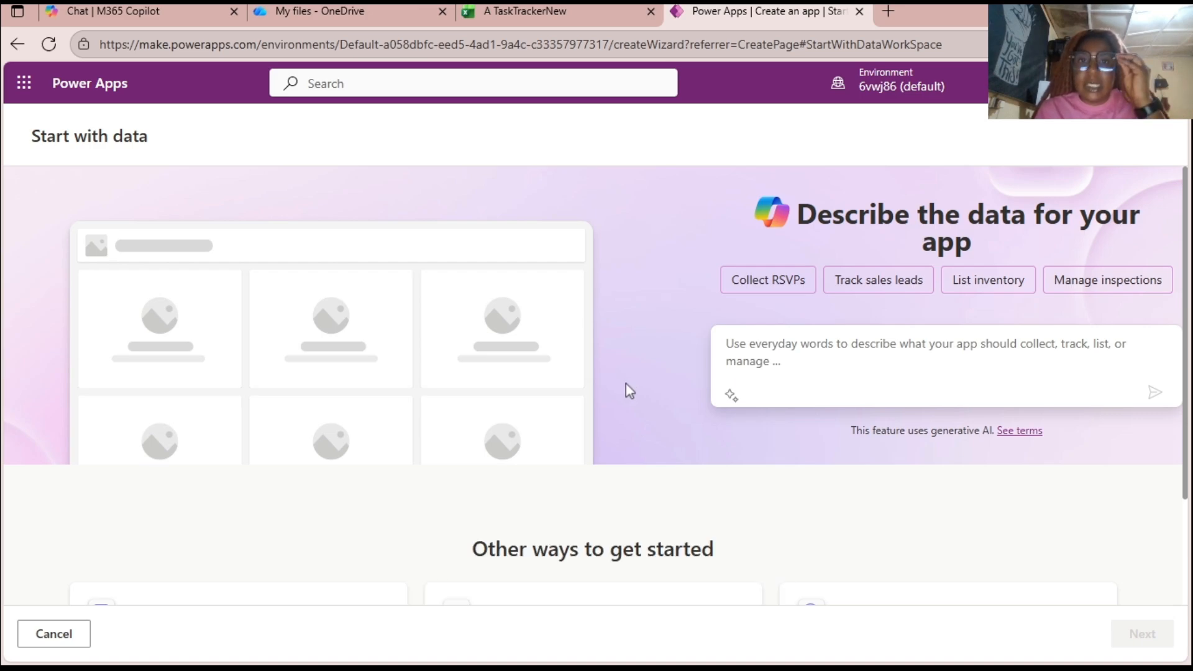
{"action": "scroll", "coordinate": [632, 391], "scroll_direction": "down", "scroll_amount": 2}
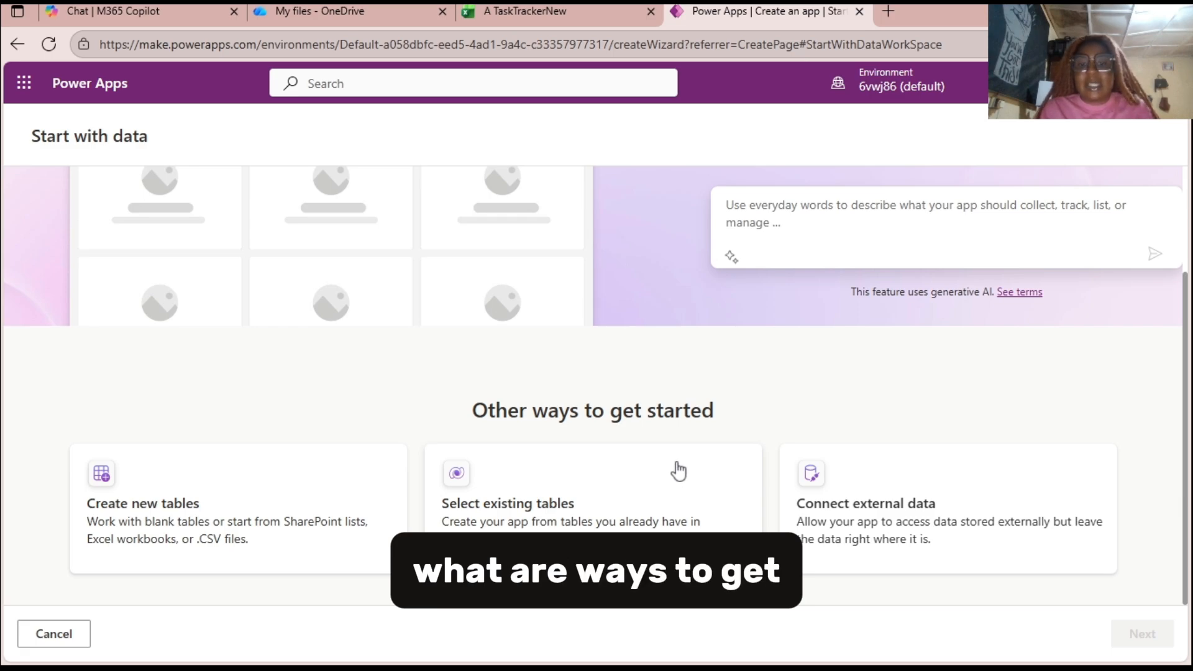
{"action": "left_click", "coordinate": [324, 533]}
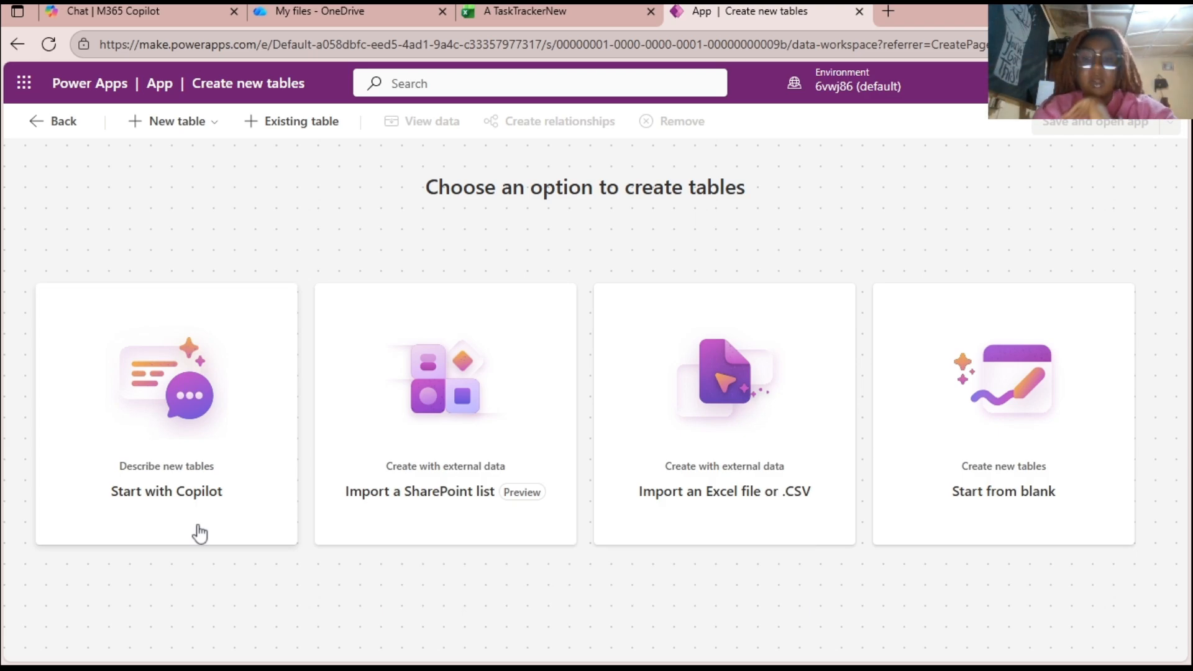
Import Sheet1 of the Excel file A TaskTrackerNew.xlsx as a new table.
{"action": "left_click", "coordinate": [771, 524]}
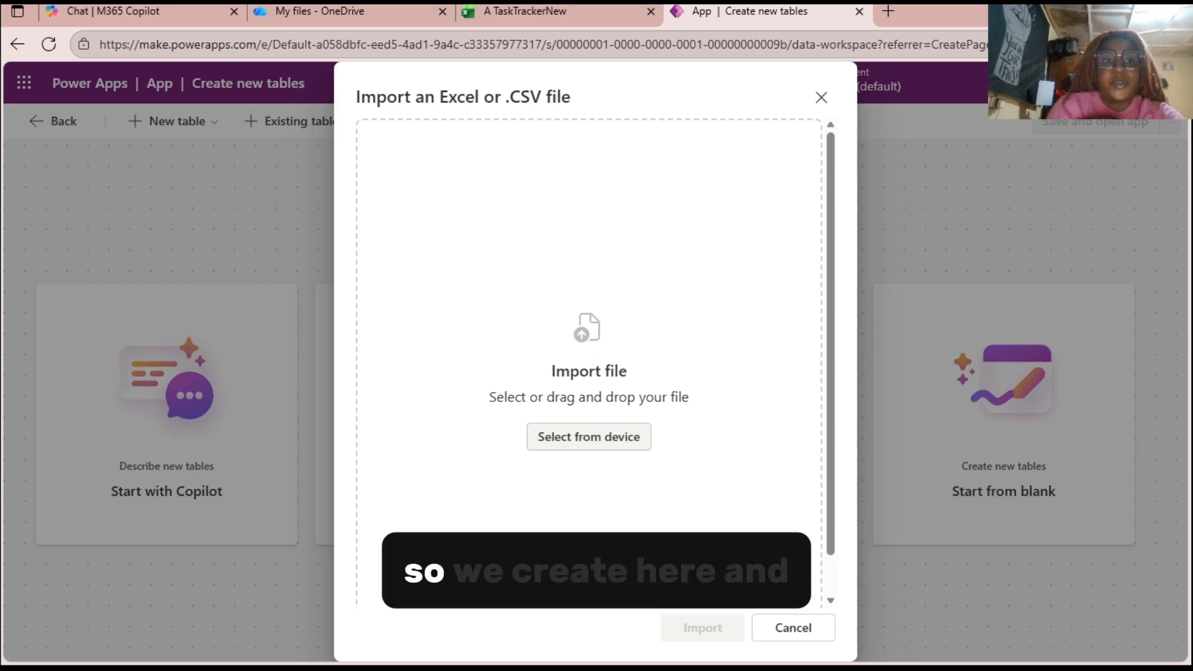
{"action": "double_click", "coordinate": [460, 397]}
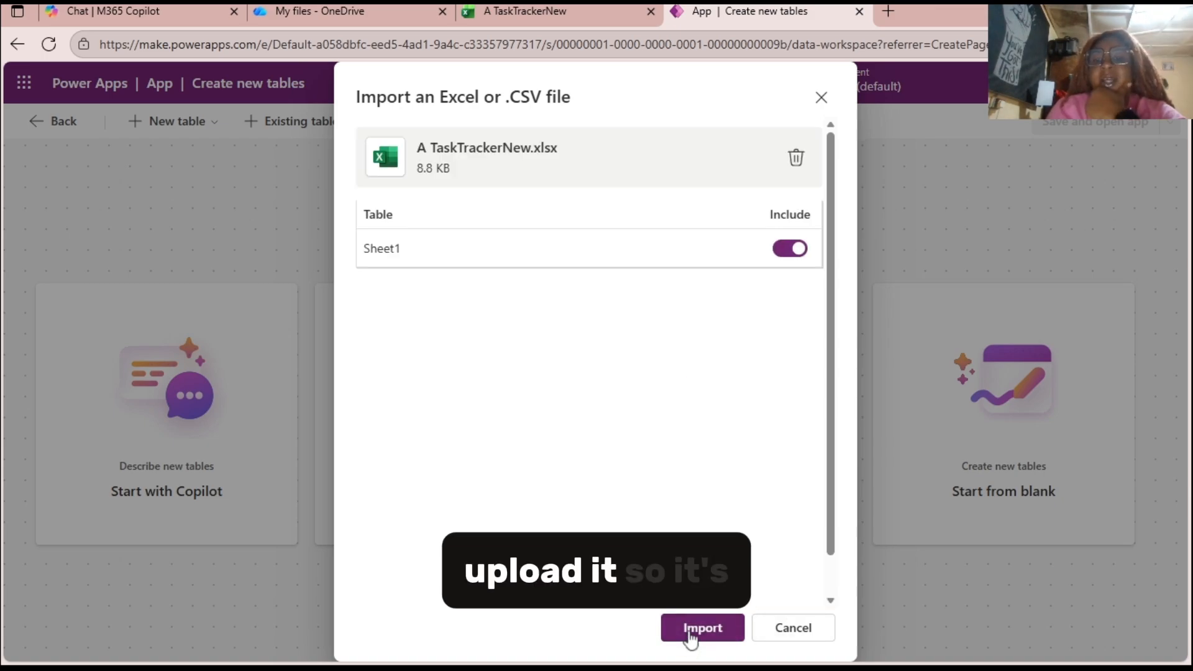
{"action": "left_click", "coordinate": [698, 633]}
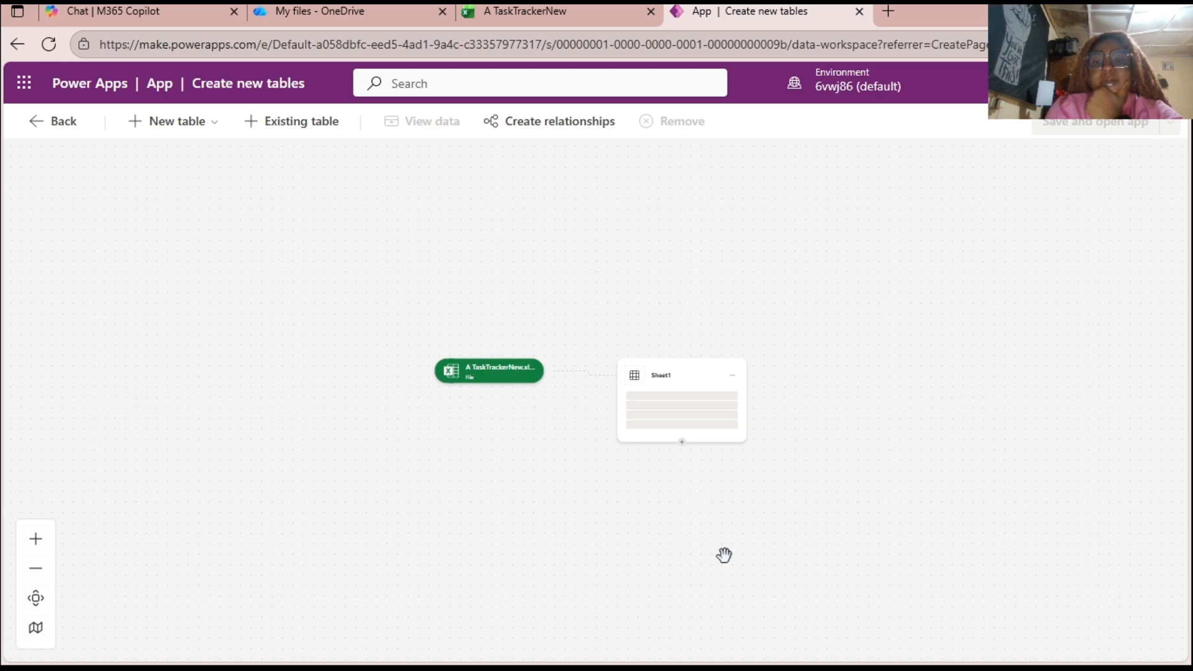
Examine the imported Task table's columns and view its row data.
{"action": "left_click", "coordinate": [38, 551]}
{"action": "left_click", "coordinate": [37, 552]}
{"action": "left_click", "coordinate": [37, 551]}
{"action": "left_click", "coordinate": [38, 551]}
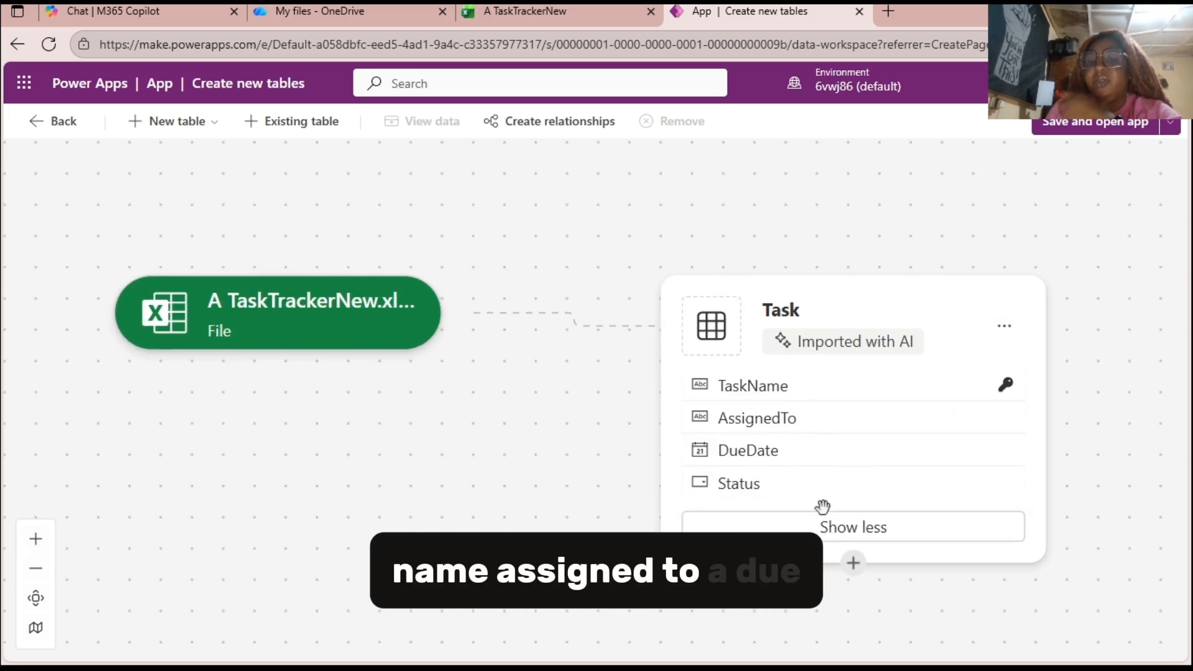
{"action": "left_click", "coordinate": [728, 489]}
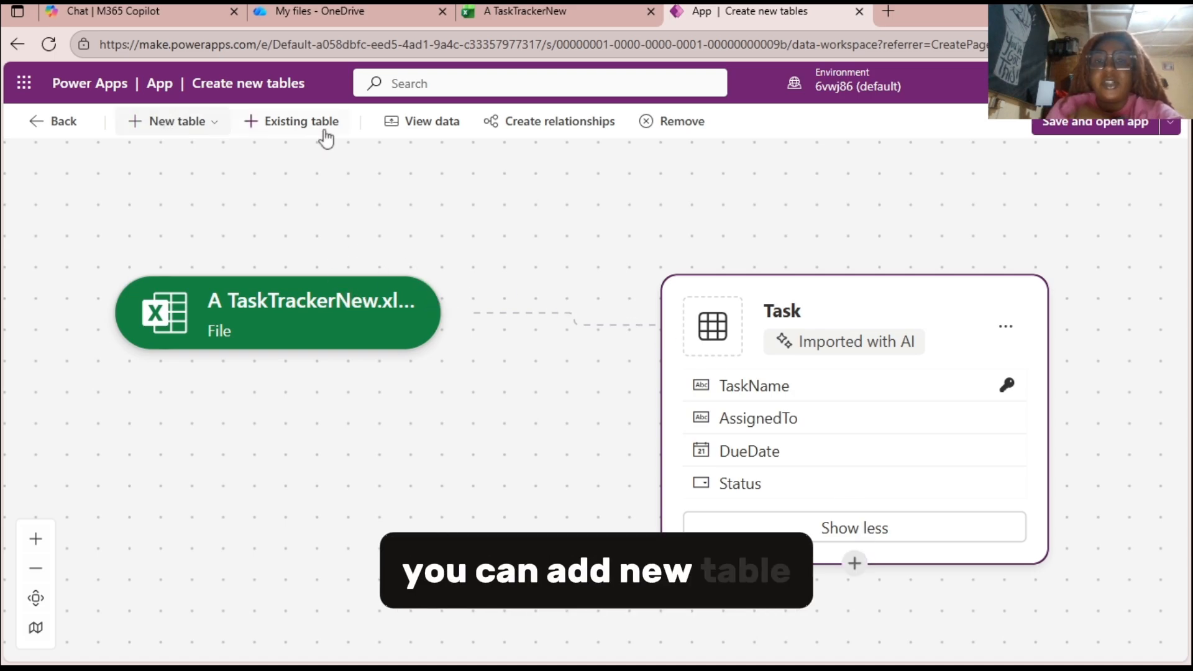
{"action": "left_click", "coordinate": [434, 138]}
{"action": "scroll", "coordinate": [423, 510], "scroll_direction": "down", "scroll_amount": 1}
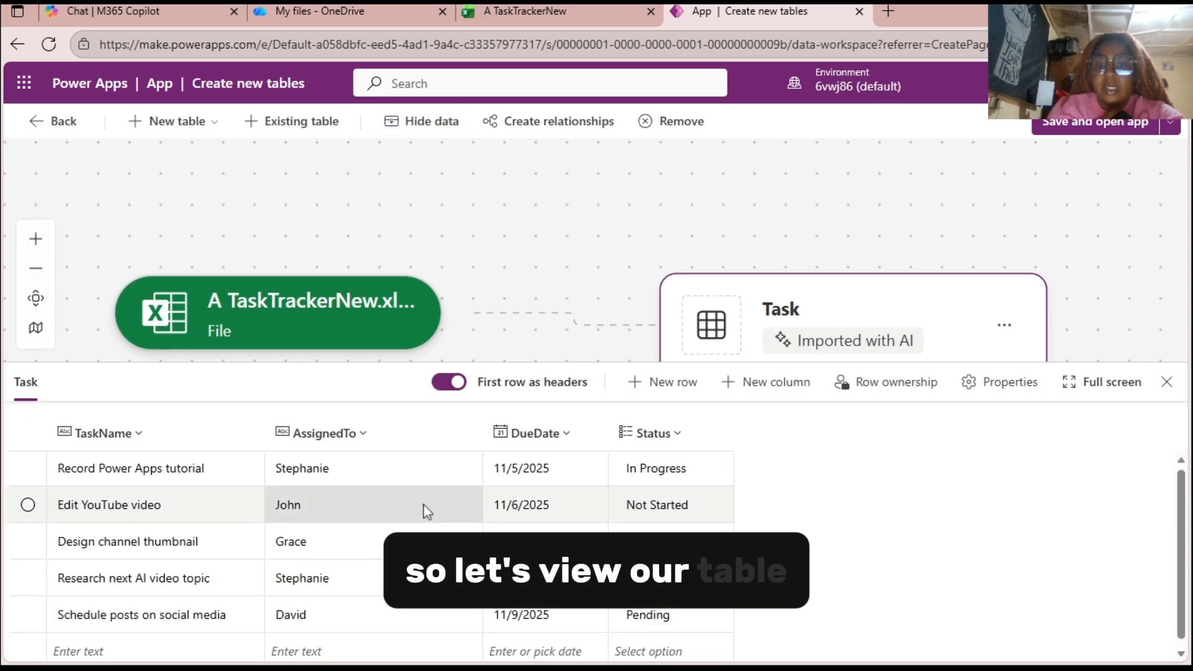
{"action": "scroll", "coordinate": [421, 505], "scroll_direction": "up", "scroll_amount": 1}
{"action": "scroll", "coordinate": [892, 527], "scroll_direction": "down", "scroll_amount": 1}
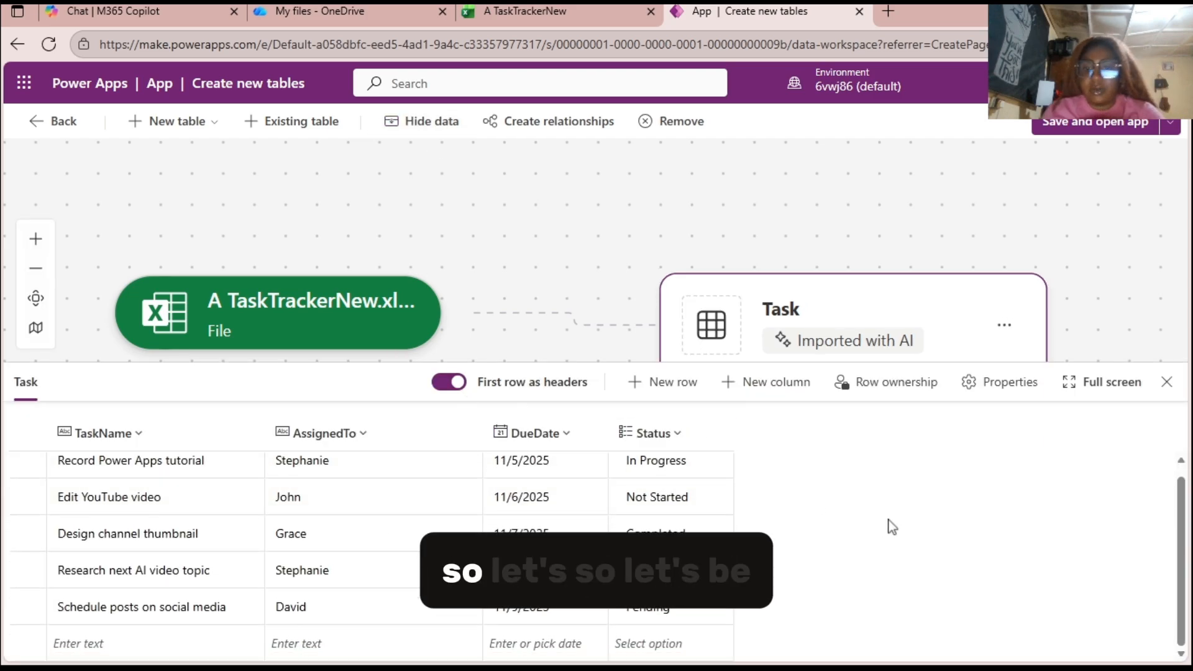
{"action": "scroll", "coordinate": [892, 527], "scroll_direction": "up", "scroll_amount": 1}
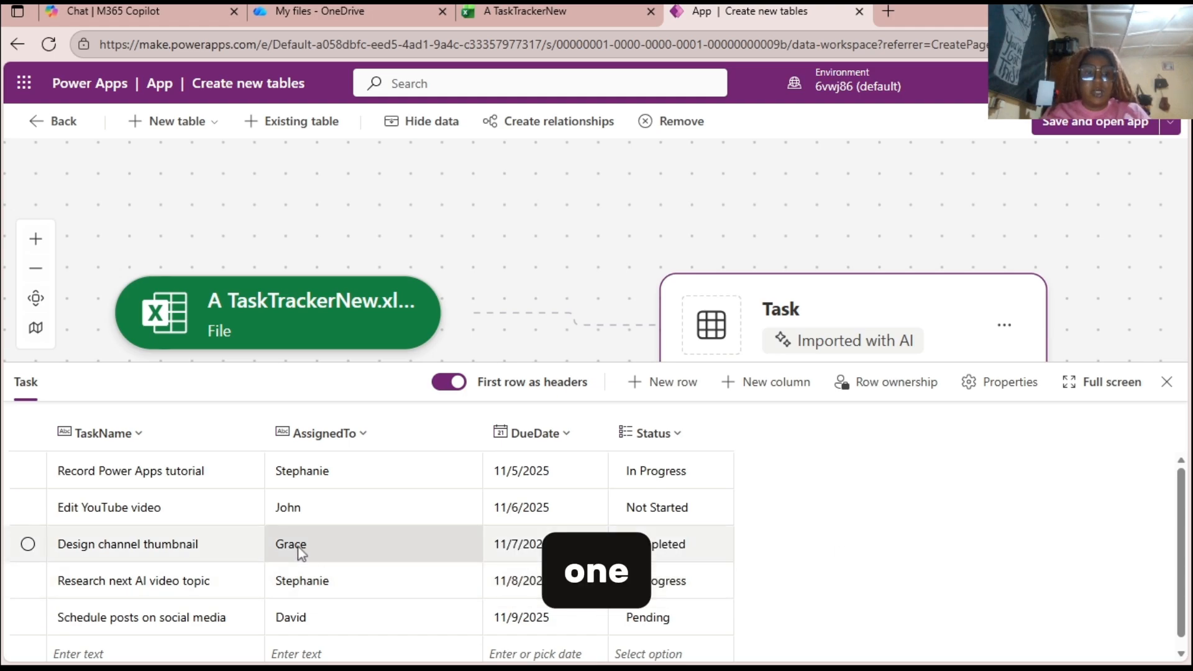
{"action": "scroll", "coordinate": [248, 534], "scroll_direction": "down", "scroll_amount": 1}
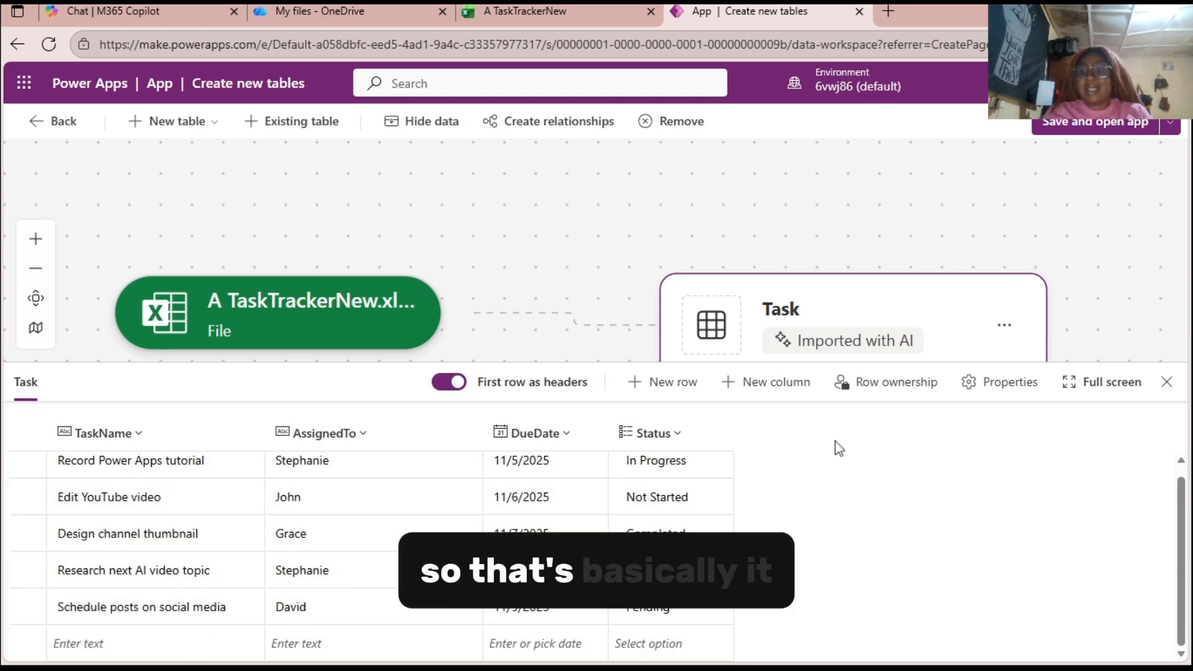
Save the table, open the generated app in the studio, and choose the welcome message's app preview option.
{"action": "left_click", "coordinate": [1081, 123]}
{"action": "left_click", "coordinate": [586, 435]}
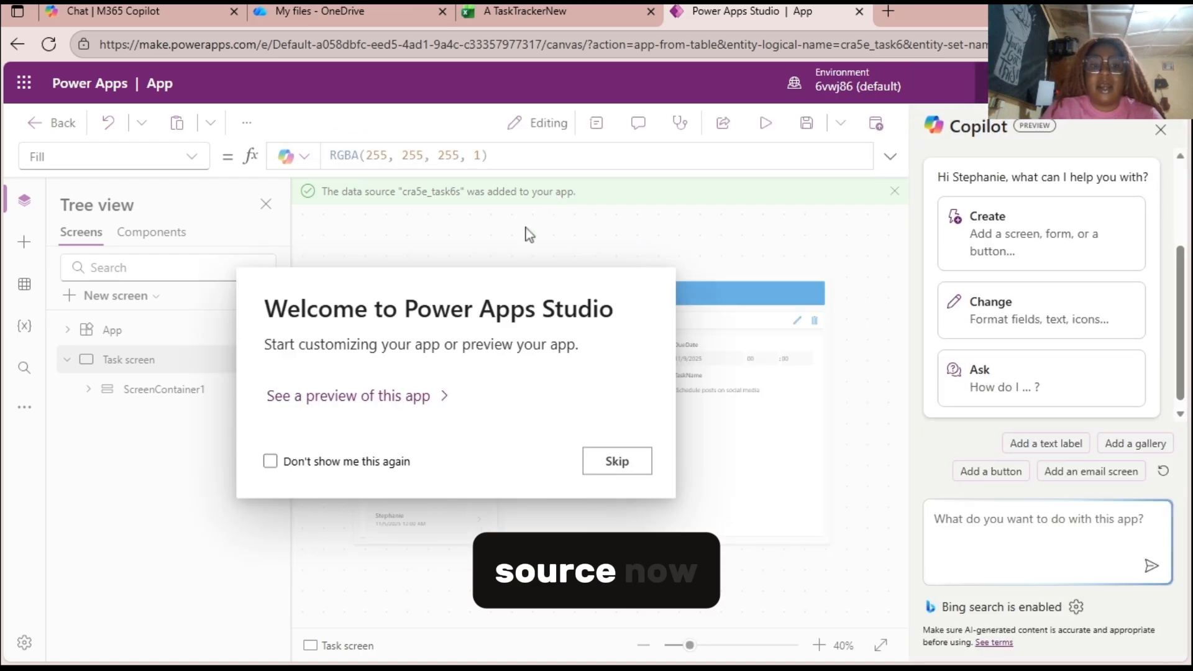
{"action": "left_click", "coordinate": [375, 400]}
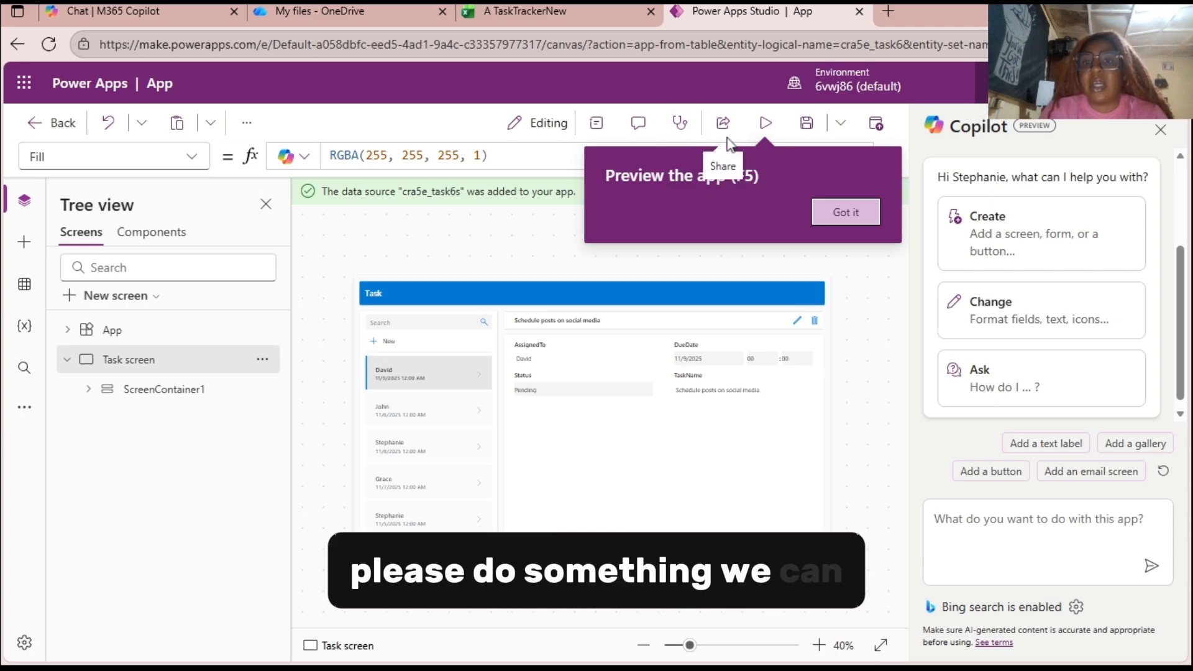
Save the app under the name Task Tracker App.
{"action": "left_click", "coordinate": [807, 123]}
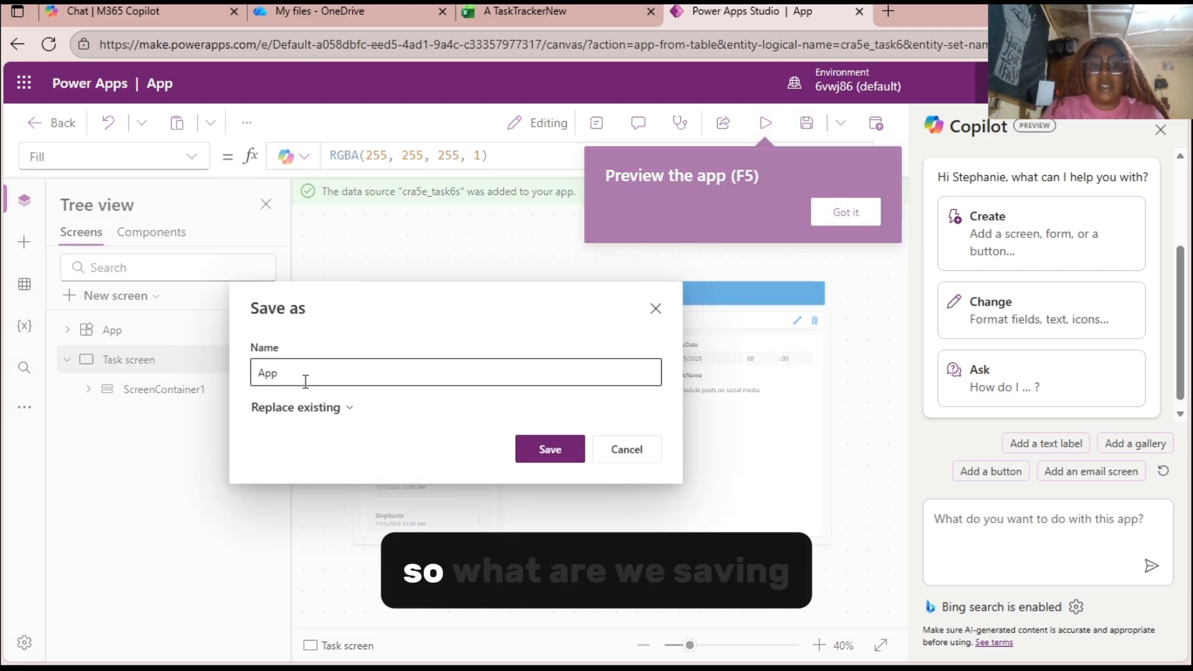
{"action": "left_click_drag", "start_coordinate": [278, 373], "coordinate": [266, 375]}
{"action": "type", "text": "Ta"}
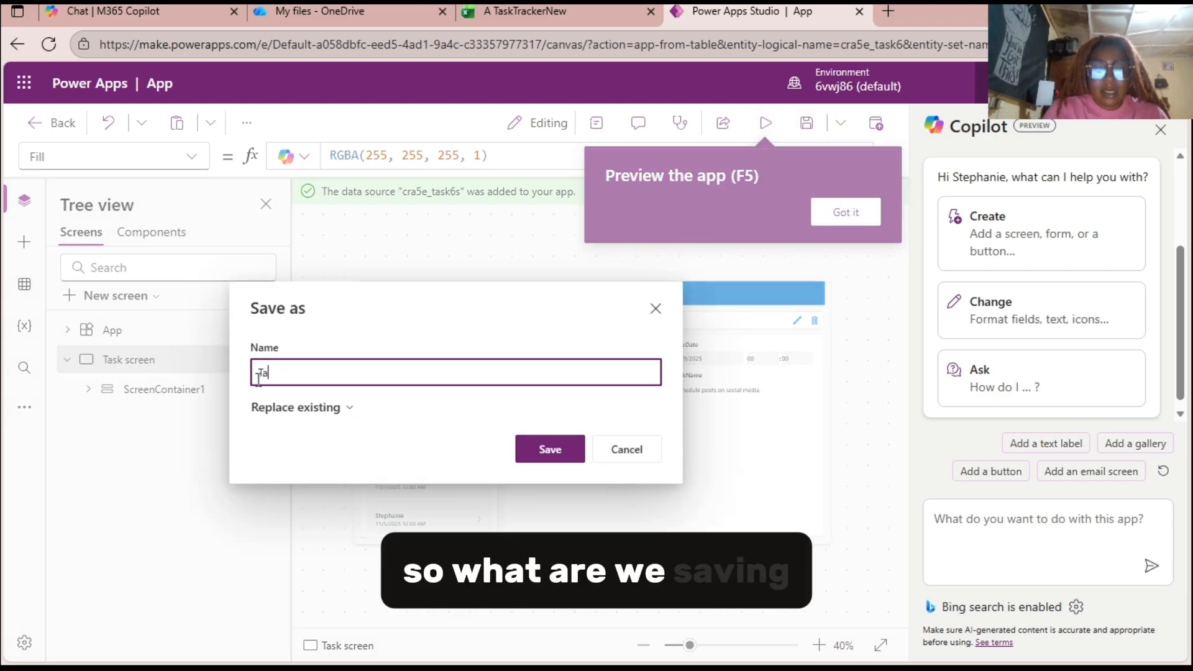
{"action": "type", "text": "sk Tracke"}
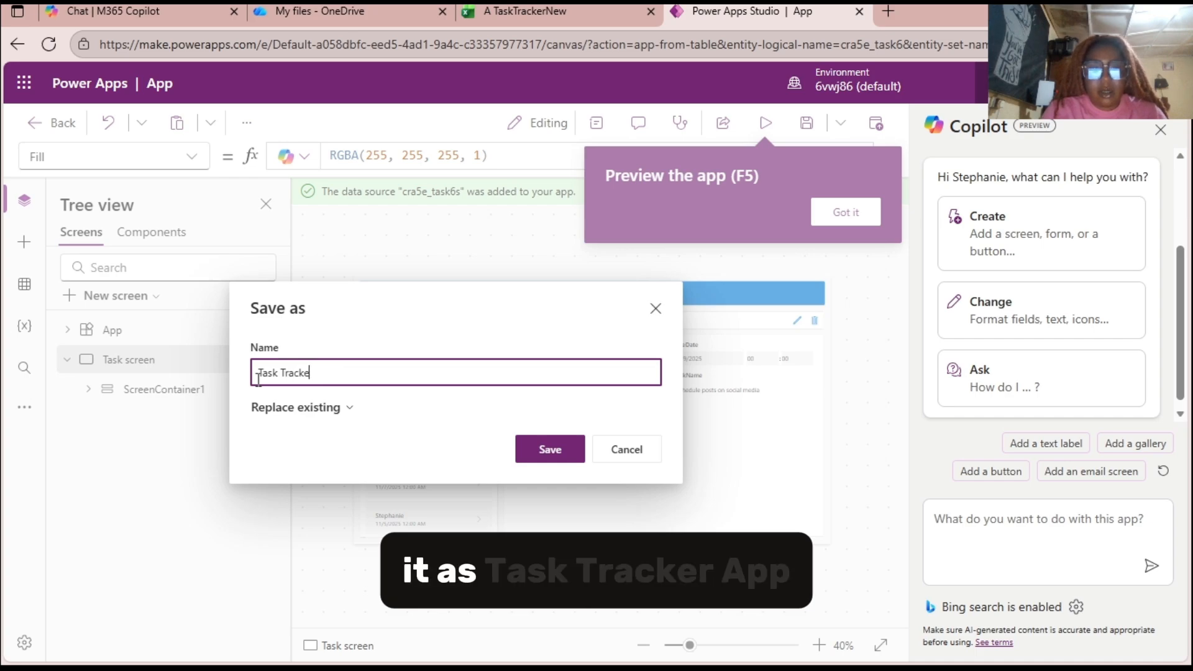
{"action": "type", "text": "r App"}
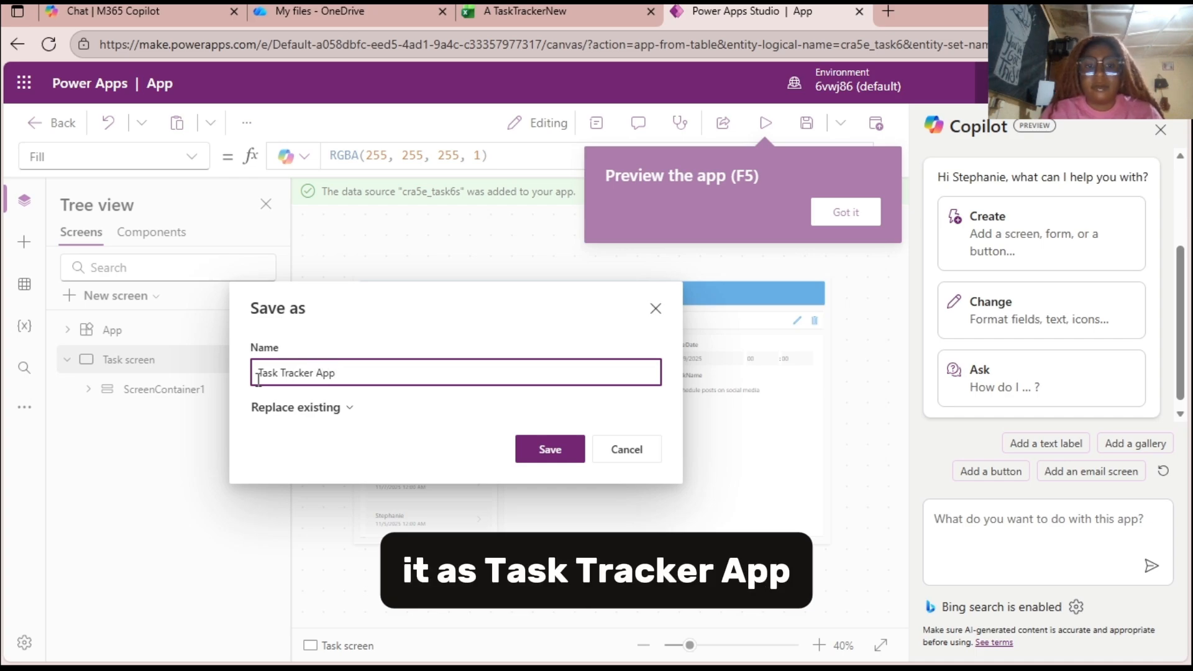
{"action": "left_click", "coordinate": [550, 449]}
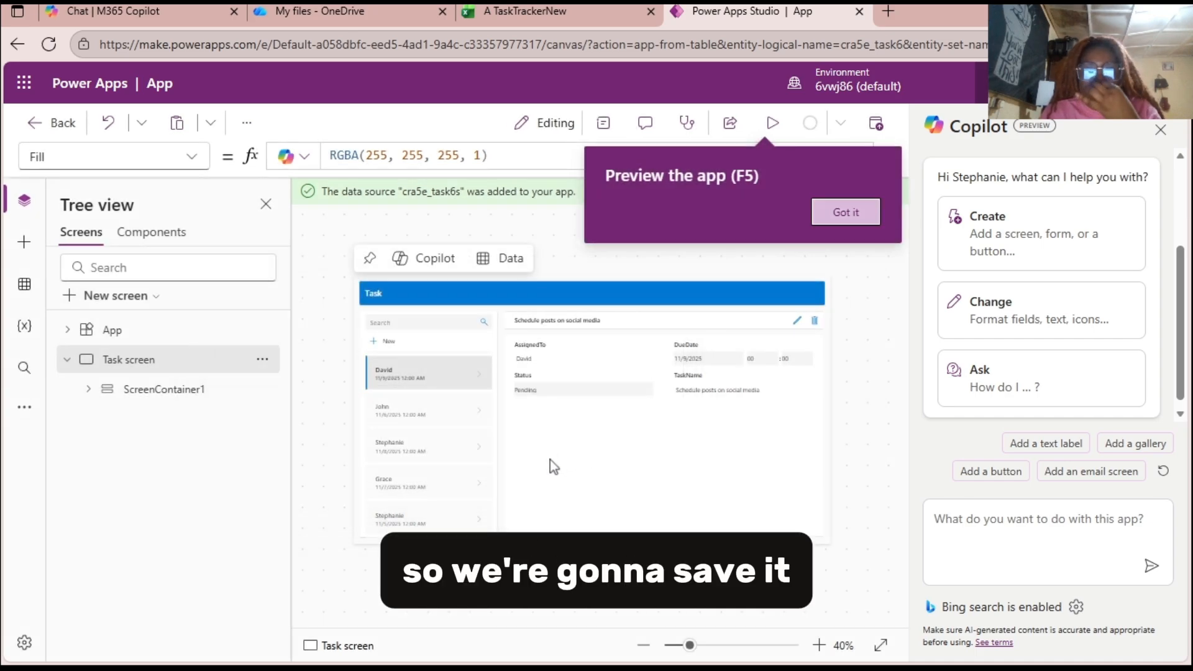
Dismiss the preview tip, run the app preview, and start a new task record with the assignee's name filled in.
{"action": "left_click", "coordinate": [845, 211]}
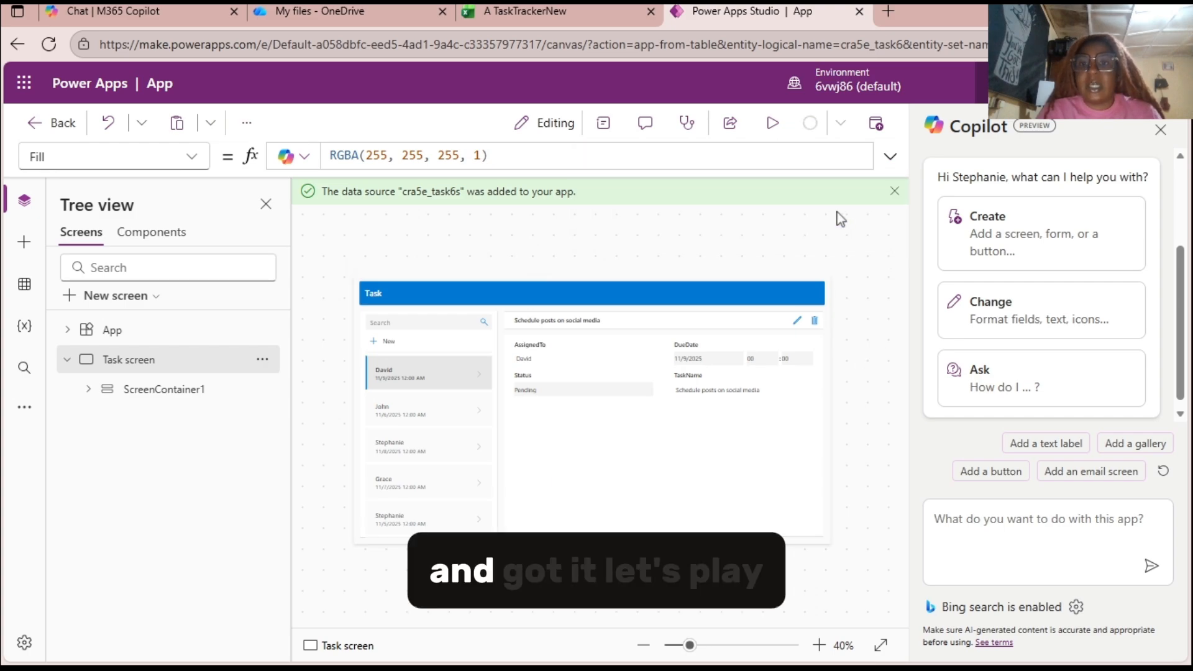
{"action": "left_click", "coordinate": [772, 123]}
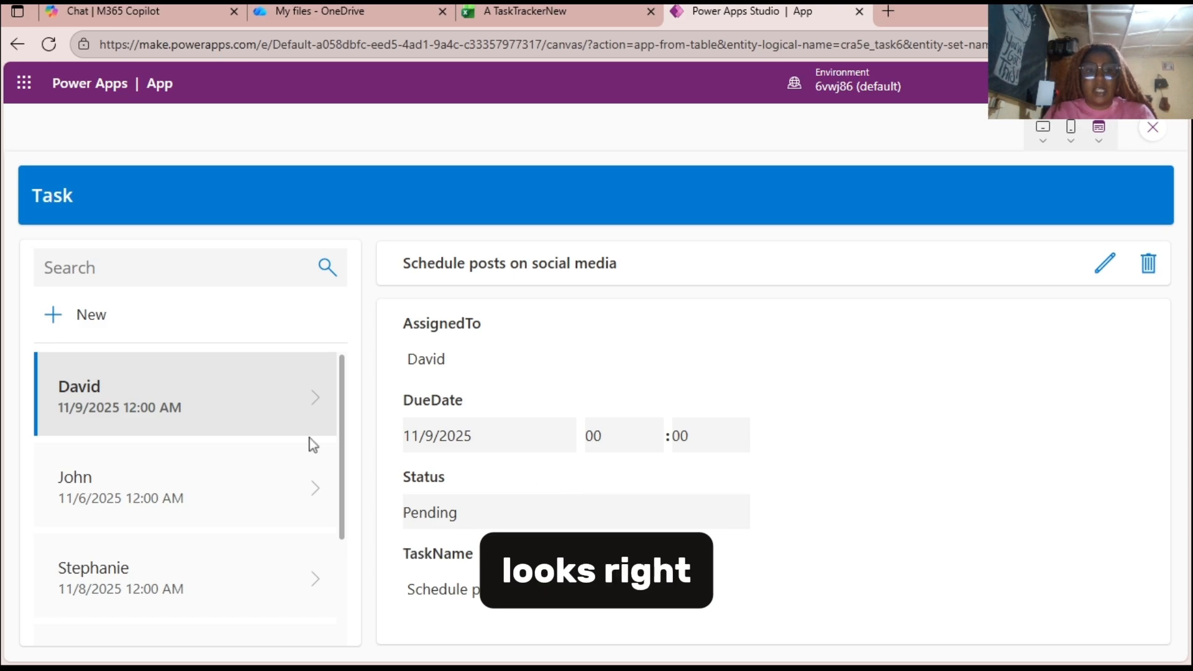
{"action": "left_click", "coordinate": [54, 318]}
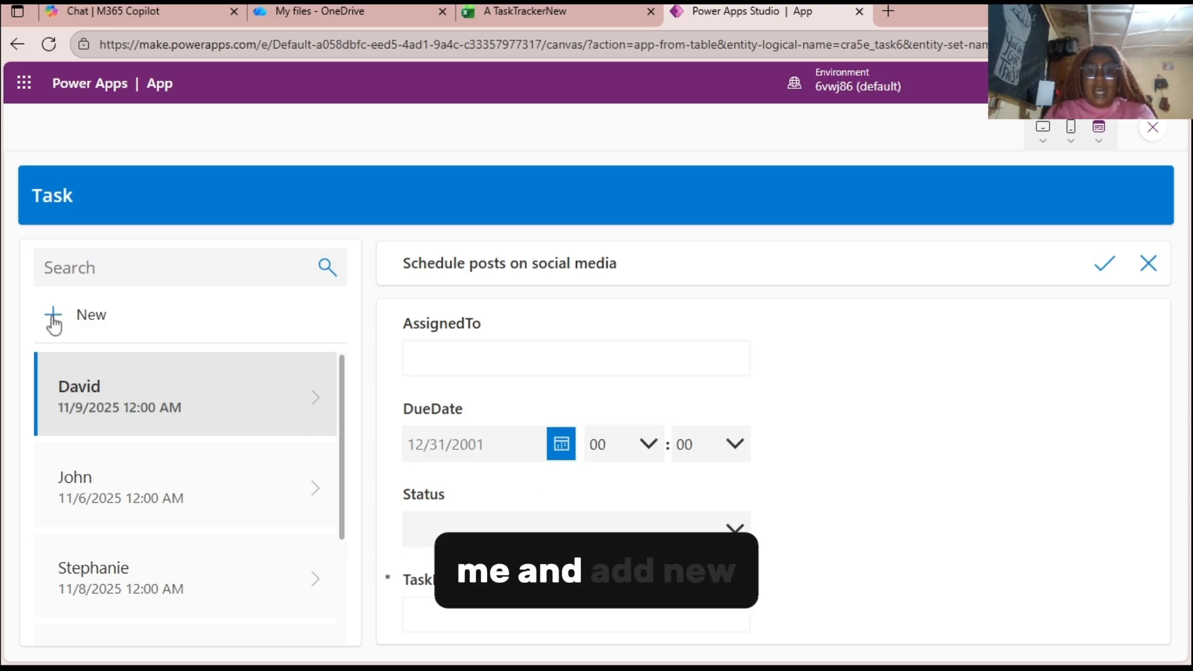
{"action": "left_click", "coordinate": [473, 362]}
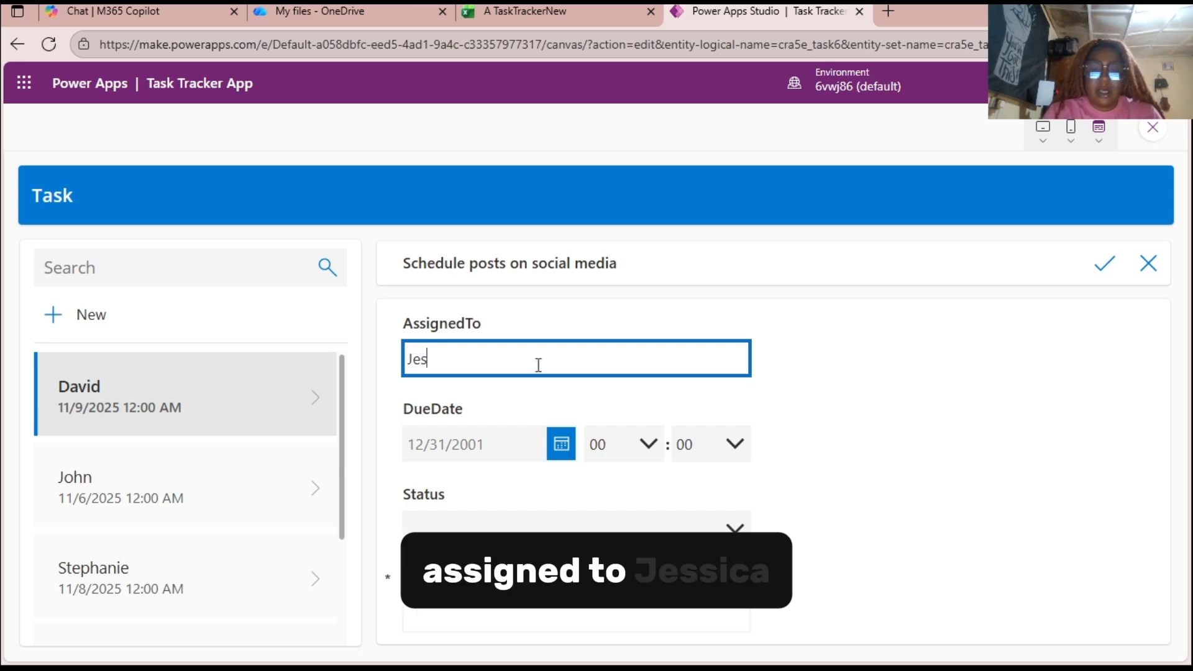
{"action": "type", "text": "sica"}
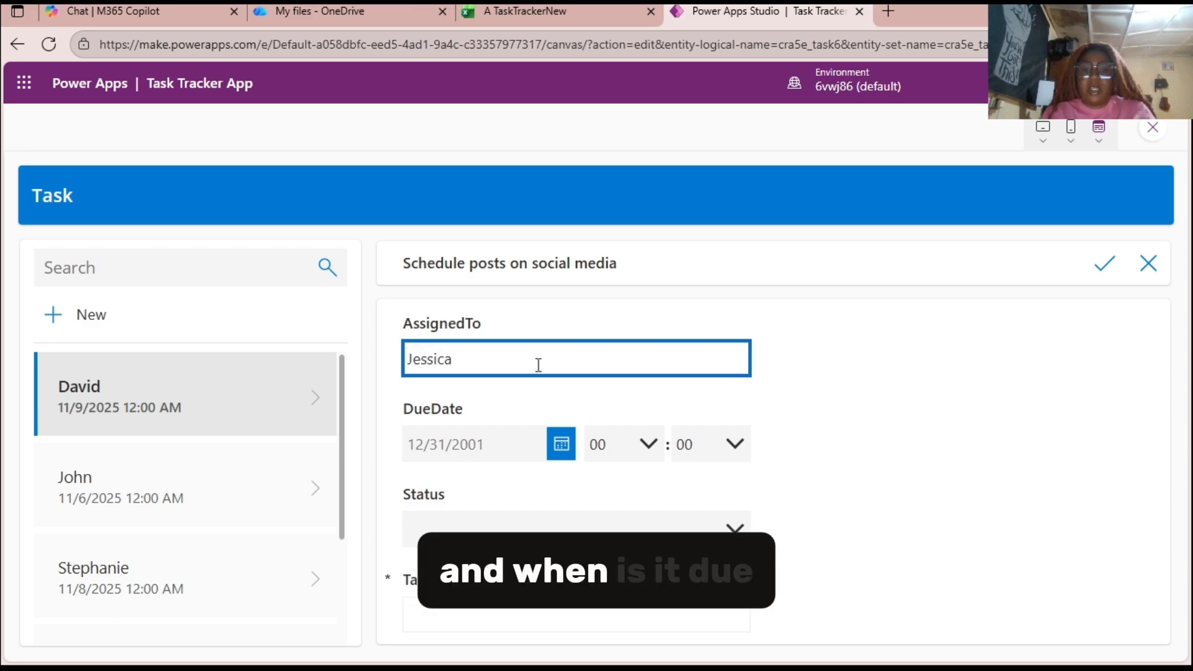
Set the new task's due date to 11/7/2025 at 08:00.
{"action": "left_click", "coordinate": [562, 445]}
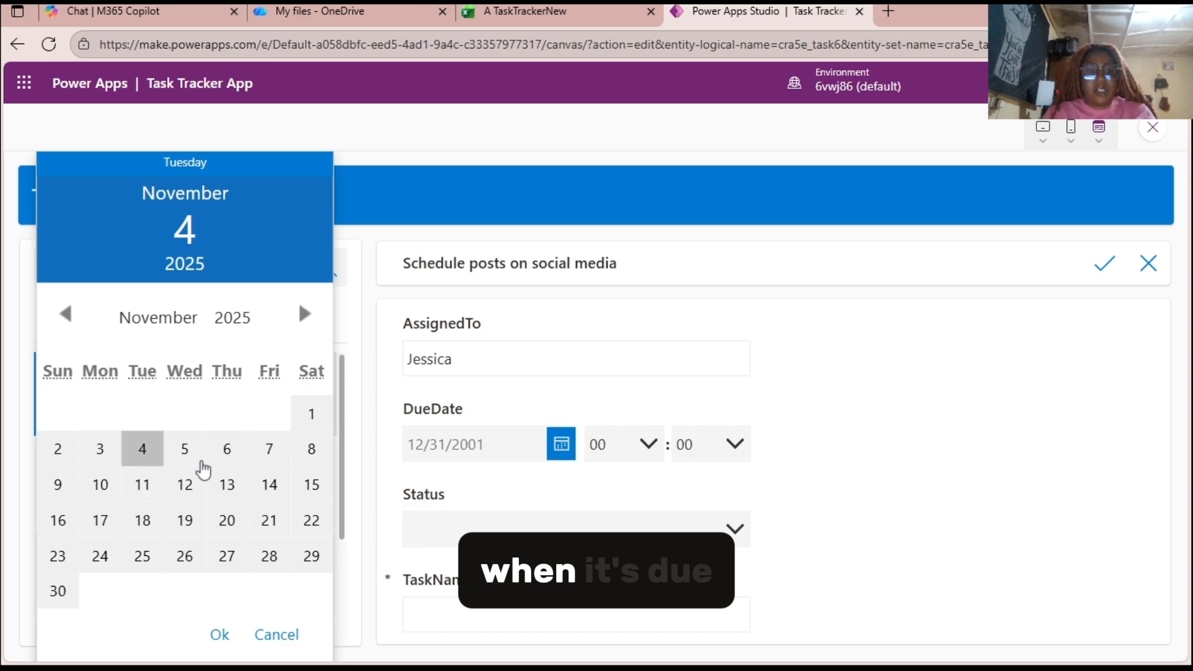
{"action": "left_click", "coordinate": [263, 454]}
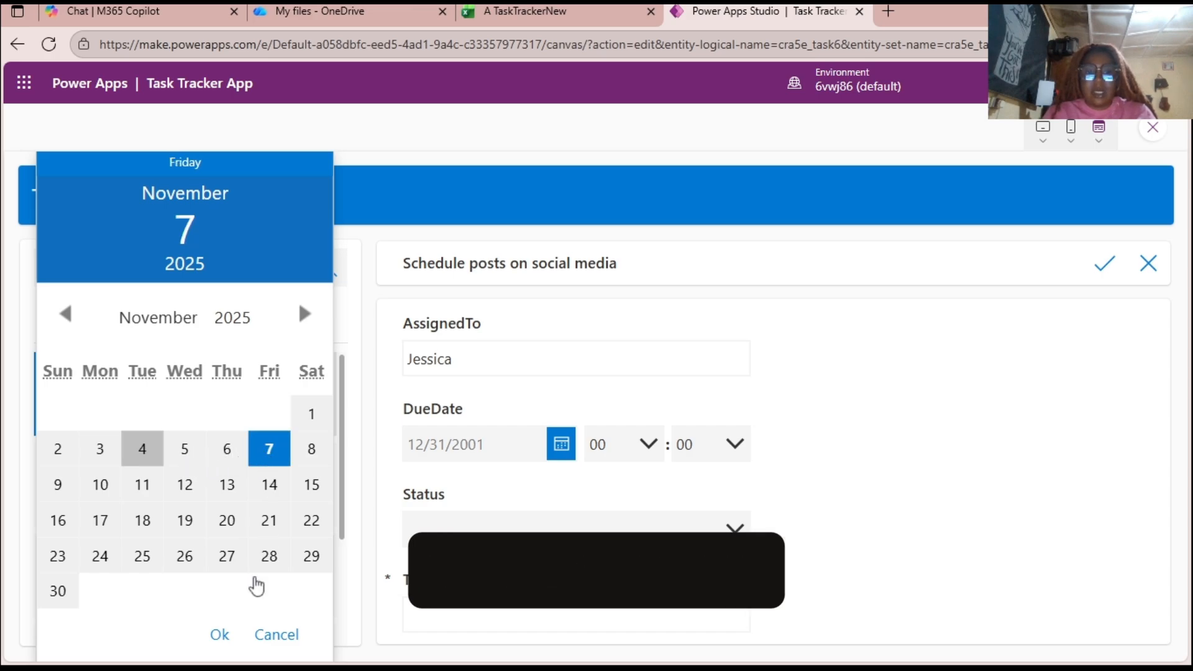
{"action": "left_click", "coordinate": [225, 636]}
{"action": "left_click", "coordinate": [639, 443]}
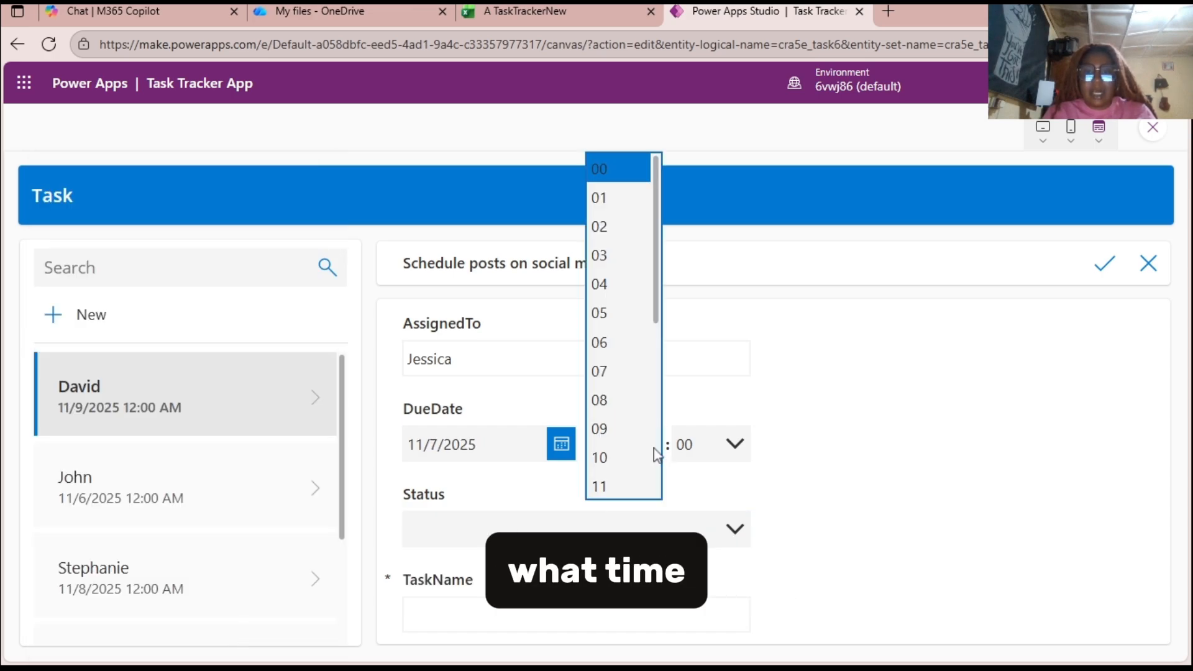
{"action": "left_click", "coordinate": [615, 399]}
{"action": "left_click", "coordinate": [712, 452]}
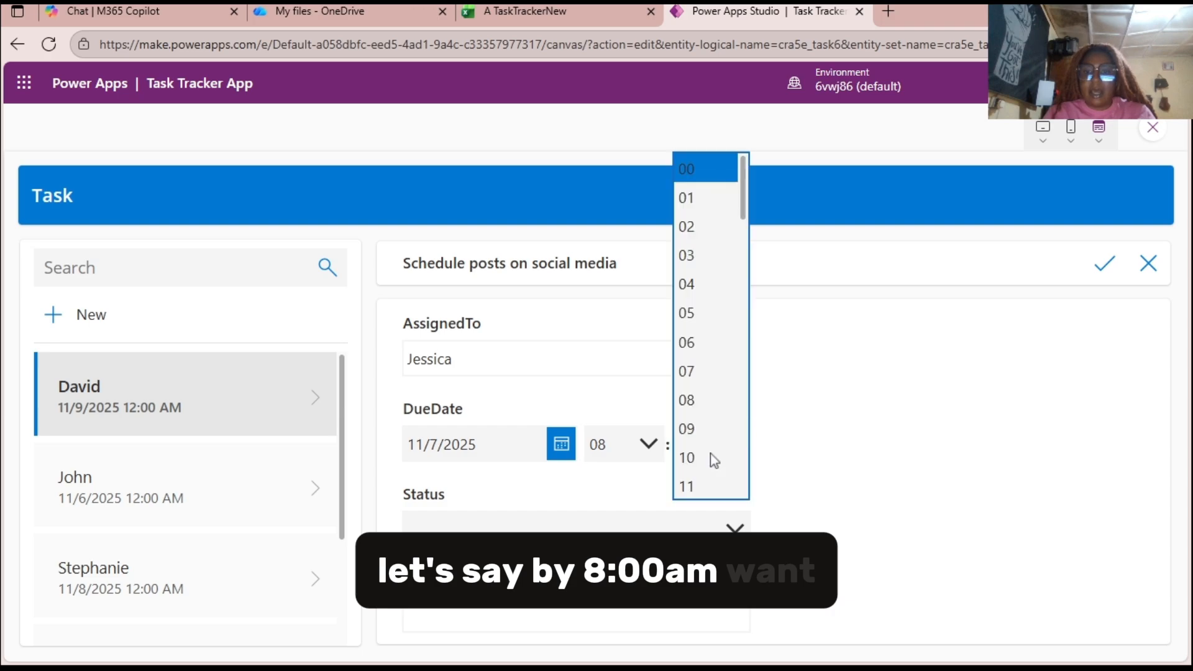
{"action": "left_click", "coordinate": [711, 180]}
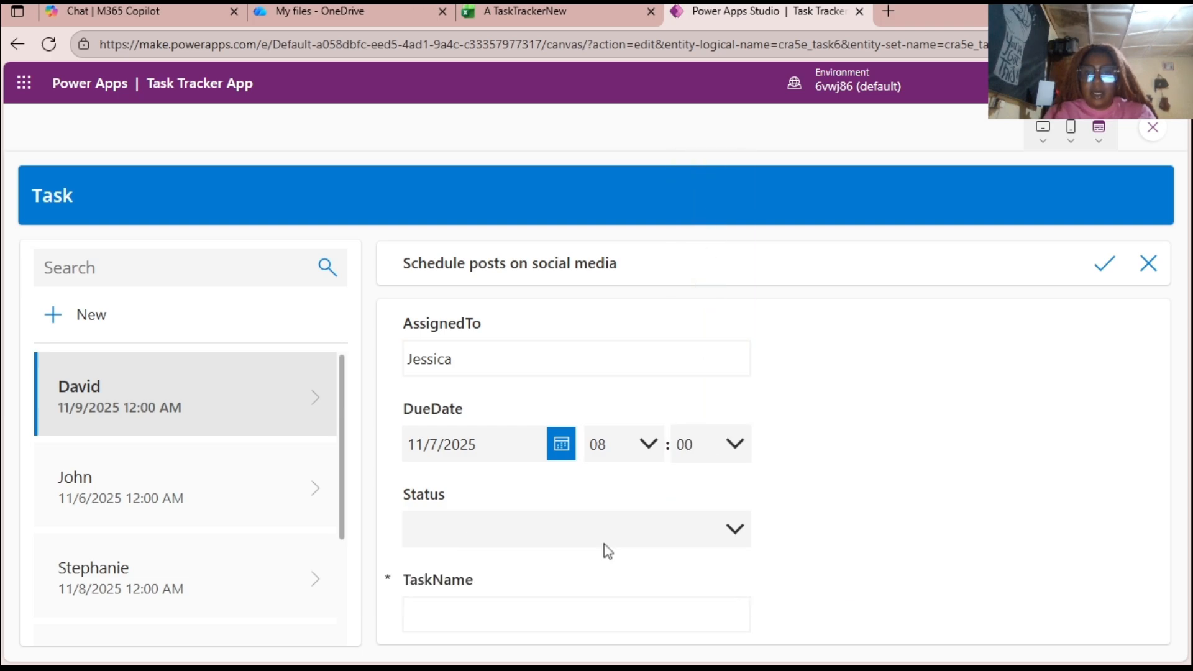
Set the new task's status to Pending.
{"action": "left_click", "coordinate": [603, 540]}
{"action": "left_click", "coordinate": [498, 436]}
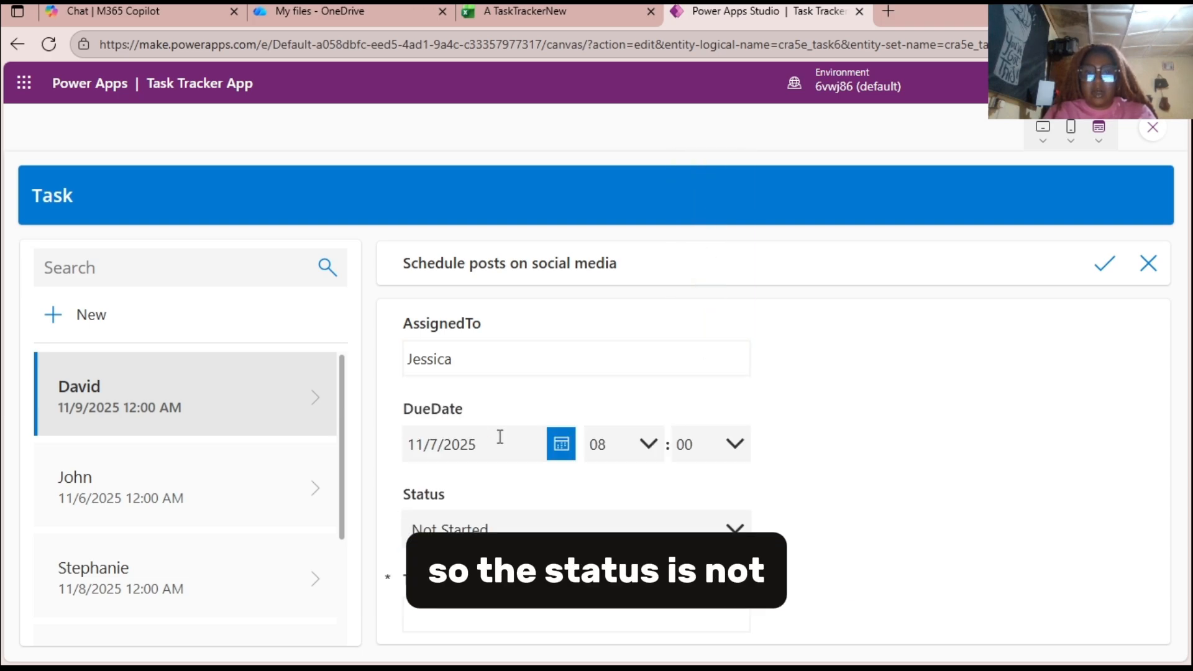
{"action": "left_click", "coordinate": [541, 523]}
{"action": "left_click", "coordinate": [540, 524]}
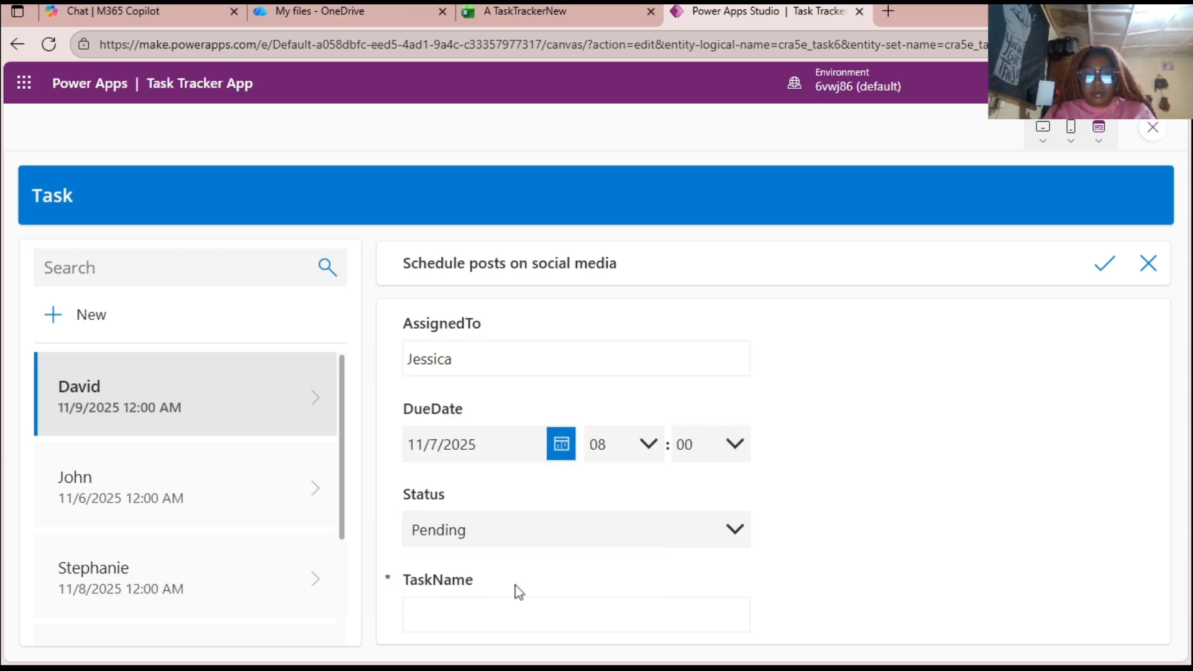
Name the new task "Drop Analystics from social media post", save the record, and check it in the task list.
{"action": "left_click", "coordinate": [1109, 279]}
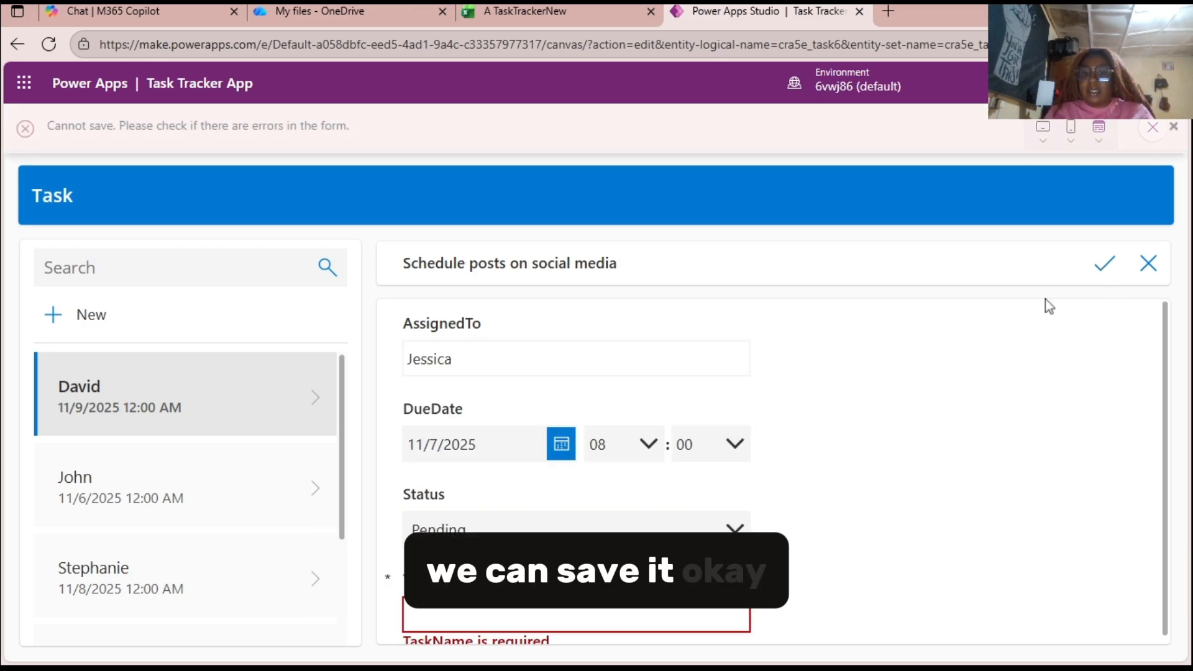
{"action": "left_click", "coordinate": [572, 612]}
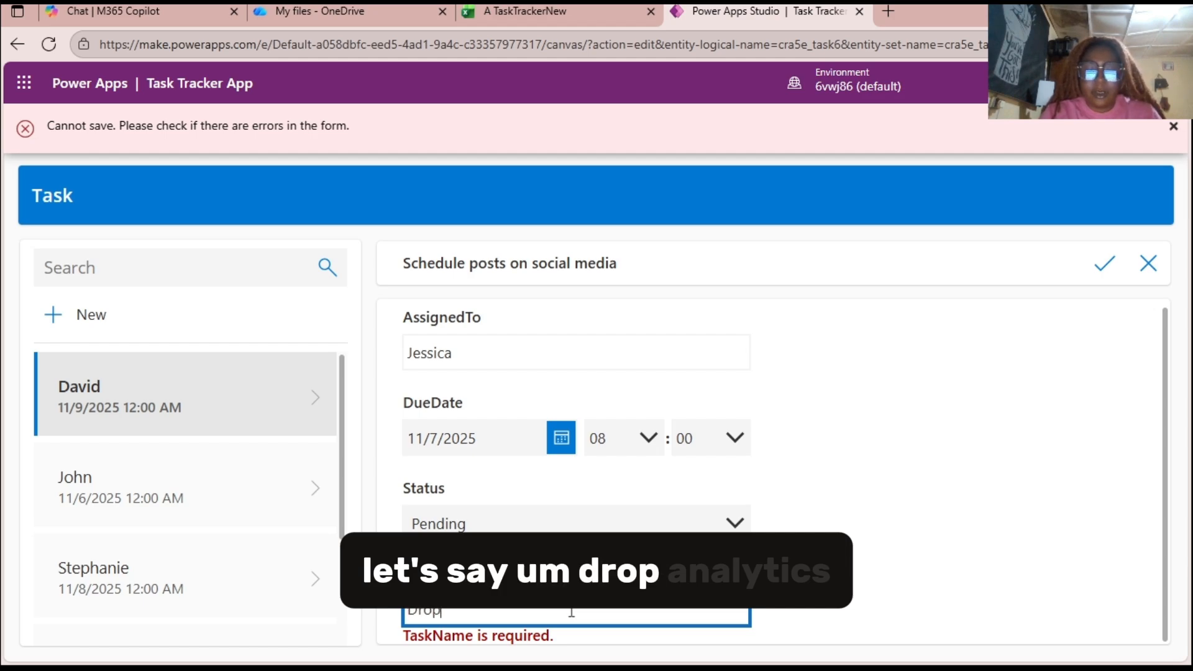
{"action": "type", "text": "Drop Analystics"}
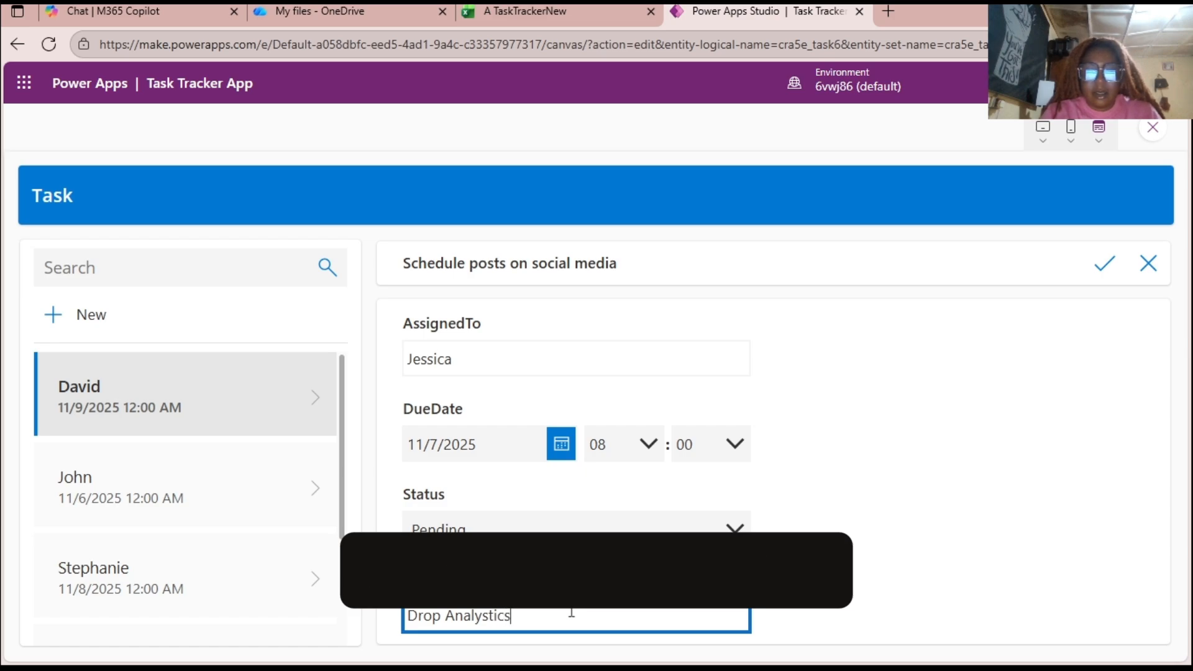
{"action": "type", "text": " from soc"}
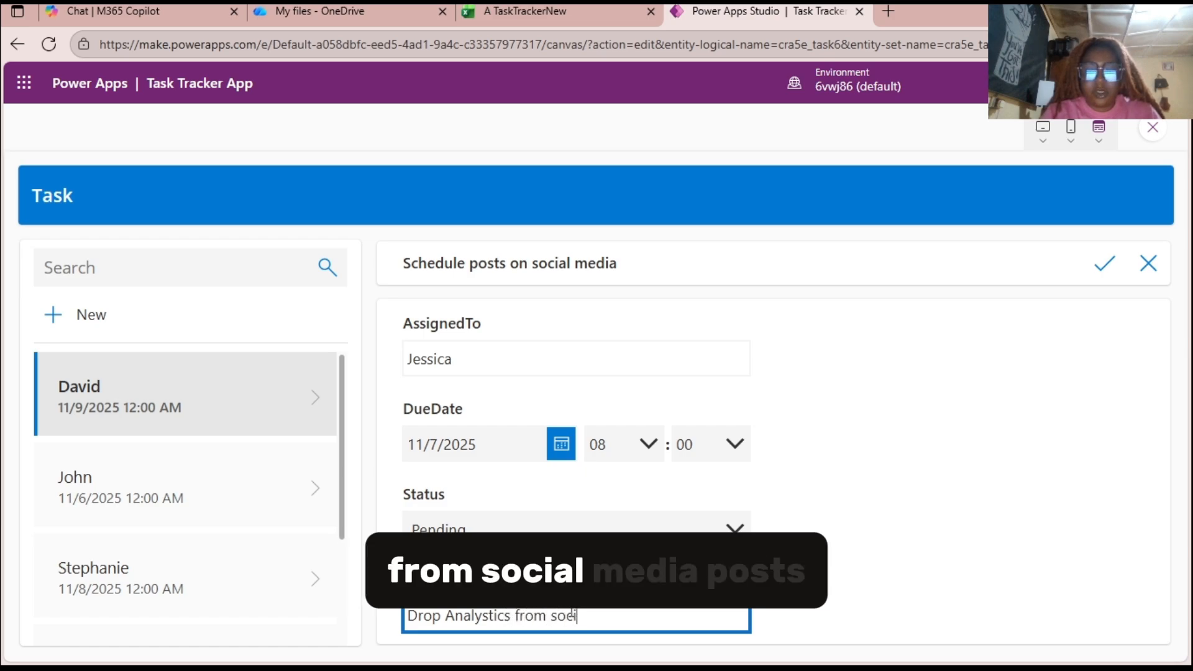
{"action": "type", "text": "ial media po"}
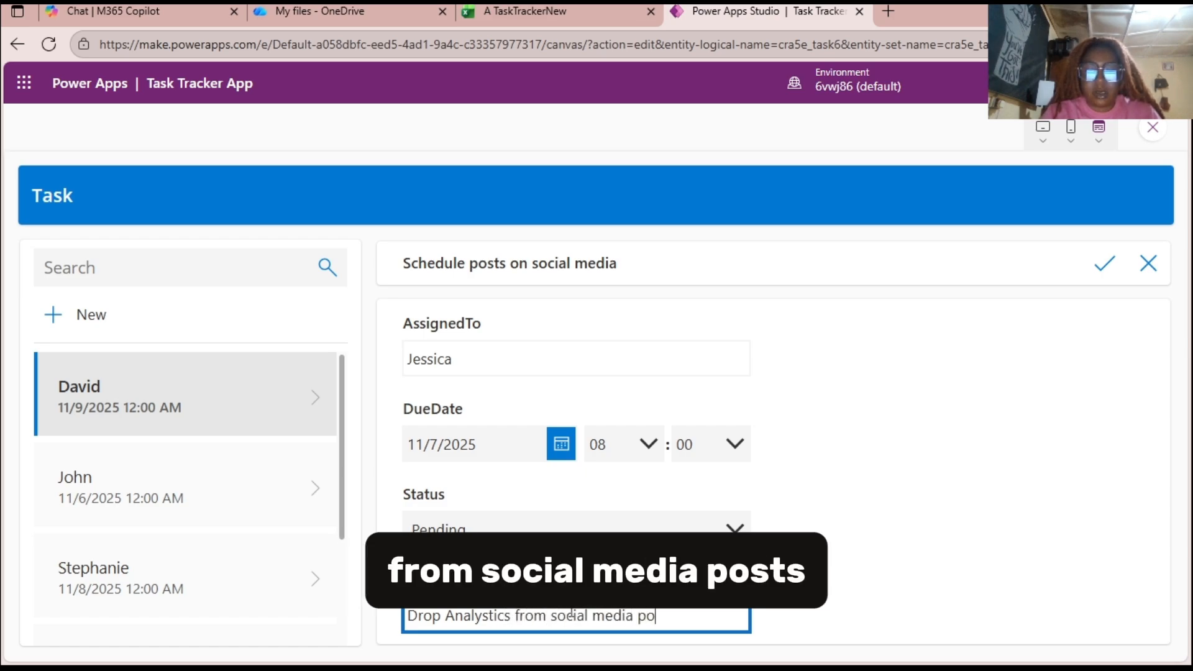
{"action": "type", "text": "st"}
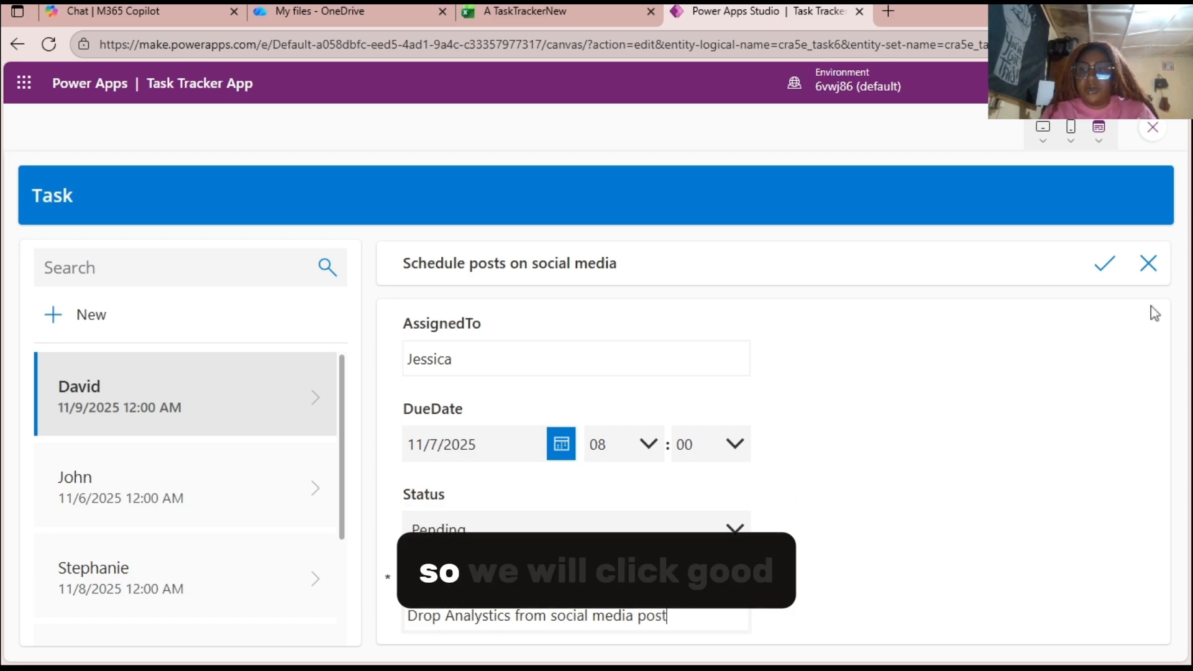
{"action": "left_click", "coordinate": [1108, 266]}
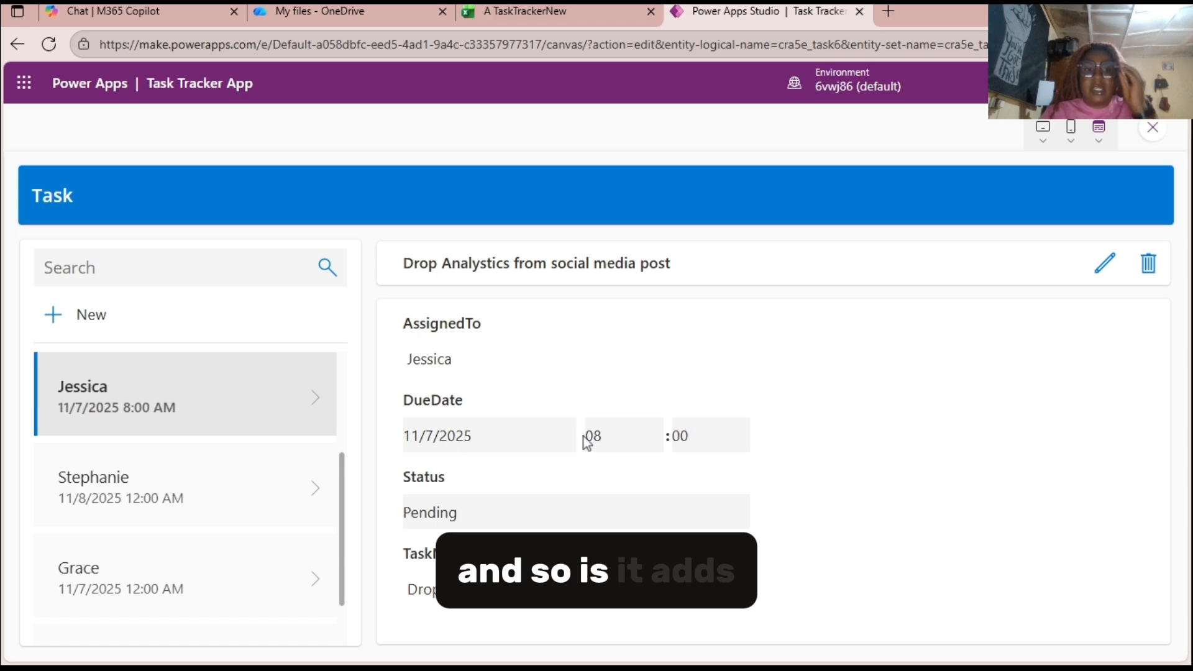
{"action": "scroll", "coordinate": [124, 488], "scroll_direction": "down", "scroll_amount": 1}
{"action": "scroll", "coordinate": [125, 488], "scroll_direction": "up", "scroll_amount": 3}
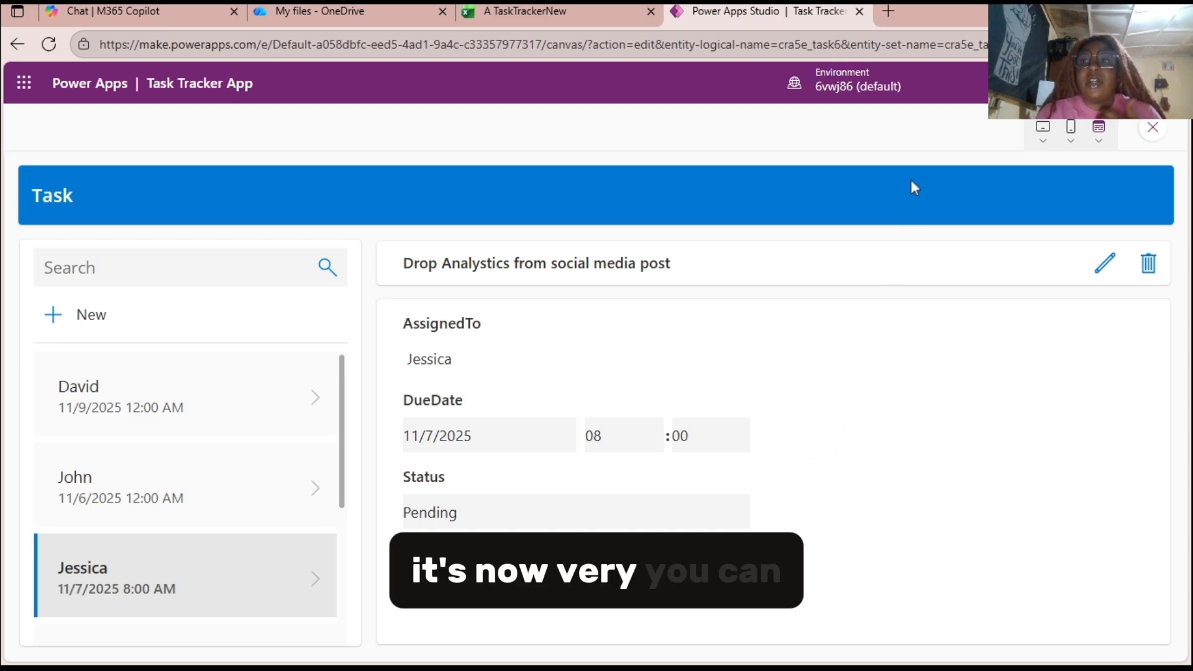
Look through the tablet and phone preview options and switch the app preview to canvas size.
{"action": "left_click", "coordinate": [1044, 143]}
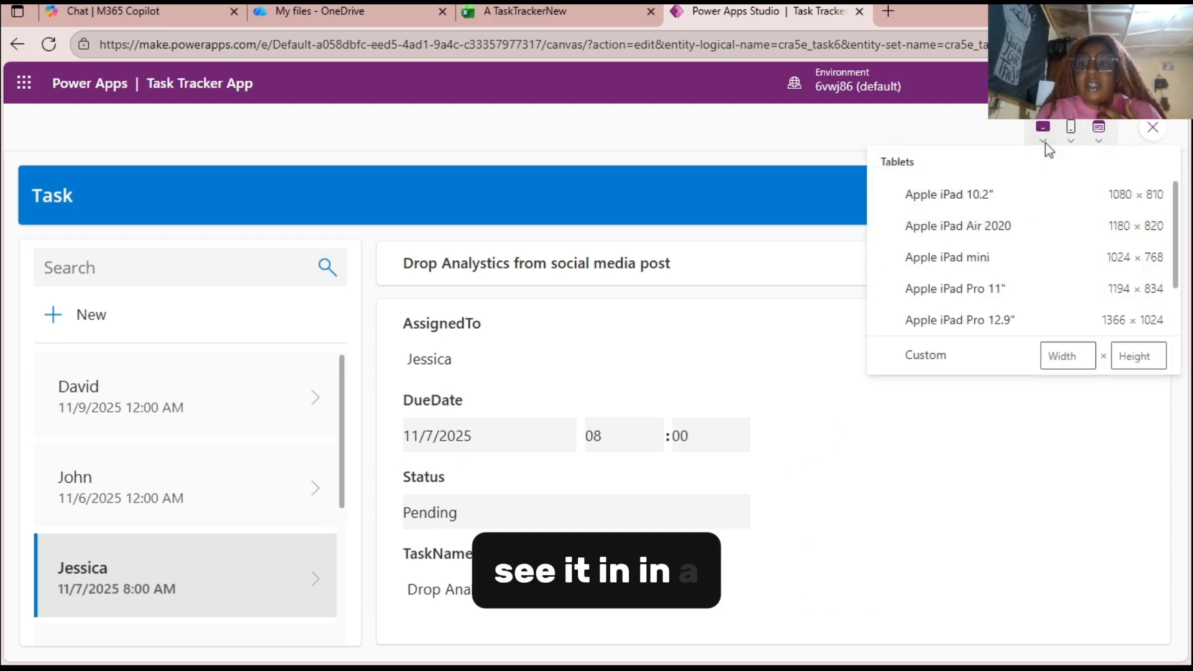
{"action": "left_click", "coordinate": [1071, 148]}
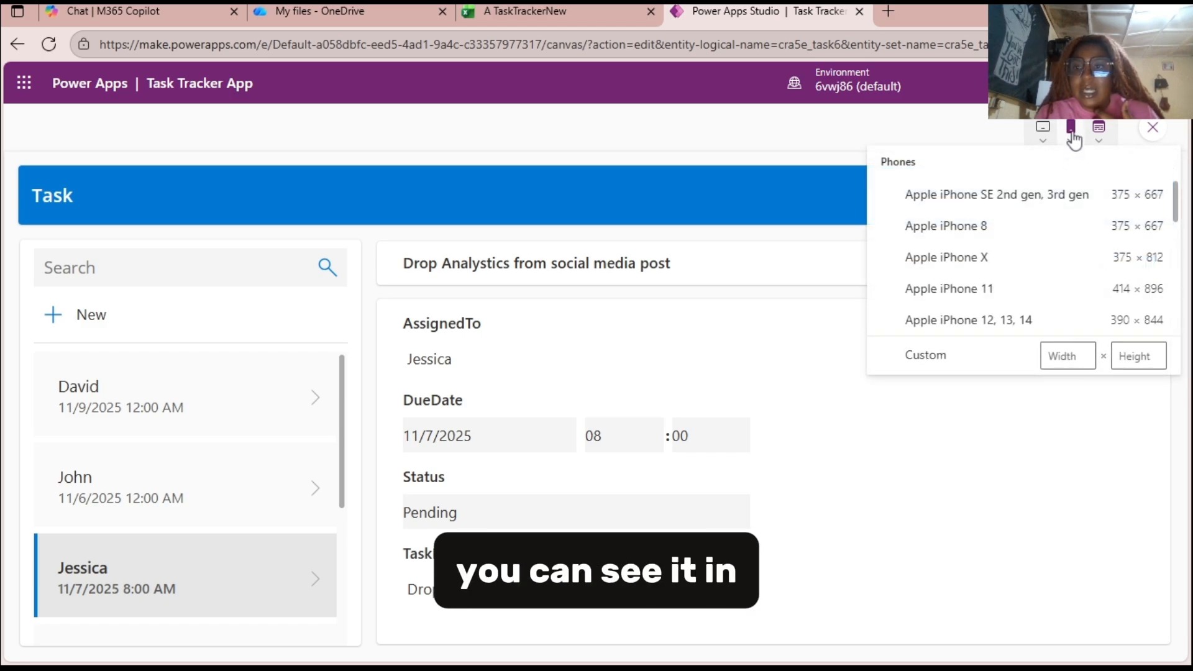
{"action": "left_click", "coordinate": [1100, 139]}
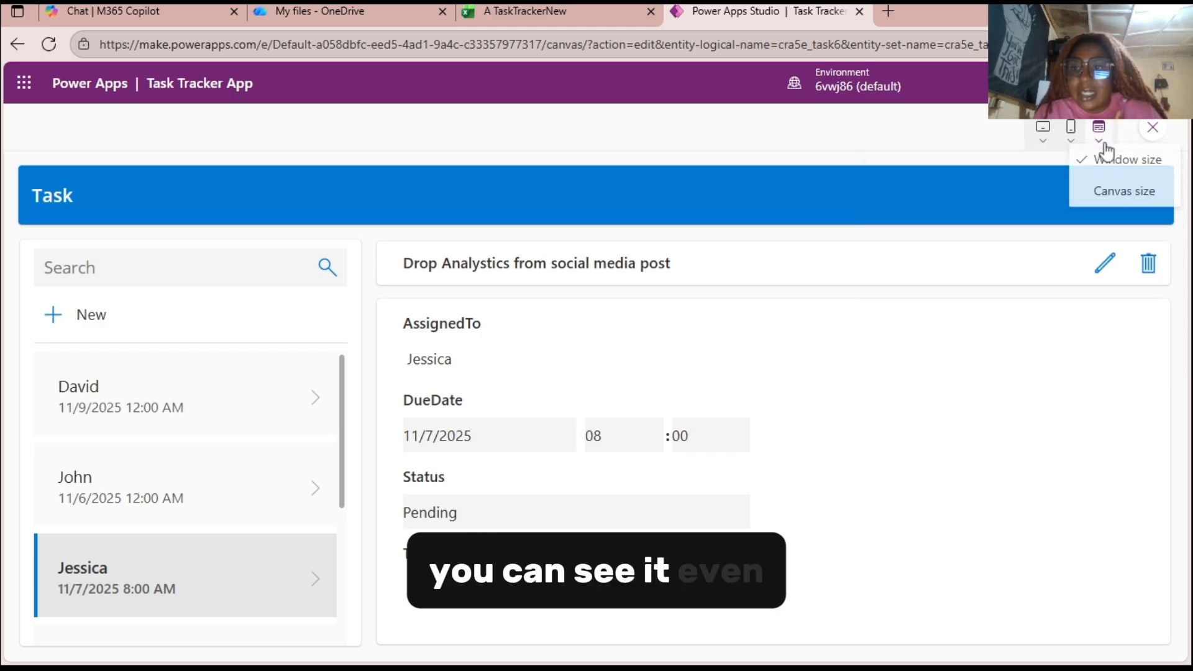
{"action": "left_click", "coordinate": [1111, 197]}
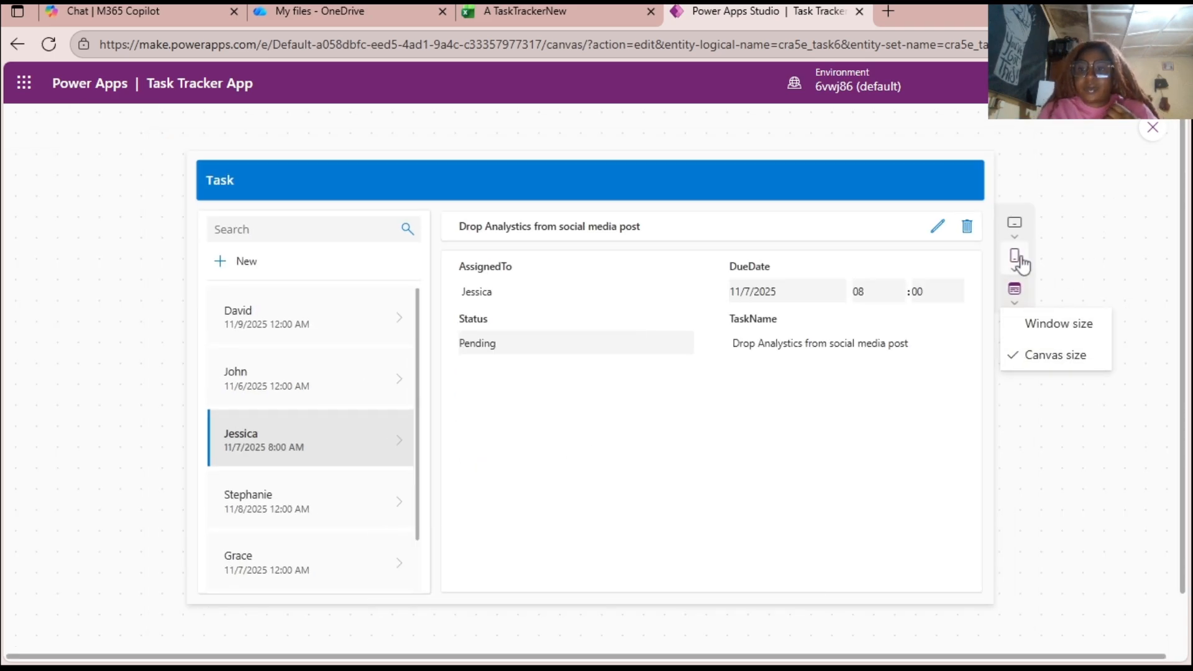
Examine the tablet and phone preview sizes again and look over the task list in the canvas-size preview.
{"action": "left_click", "coordinate": [1013, 224]}
{"action": "left_click", "coordinate": [1011, 230]}
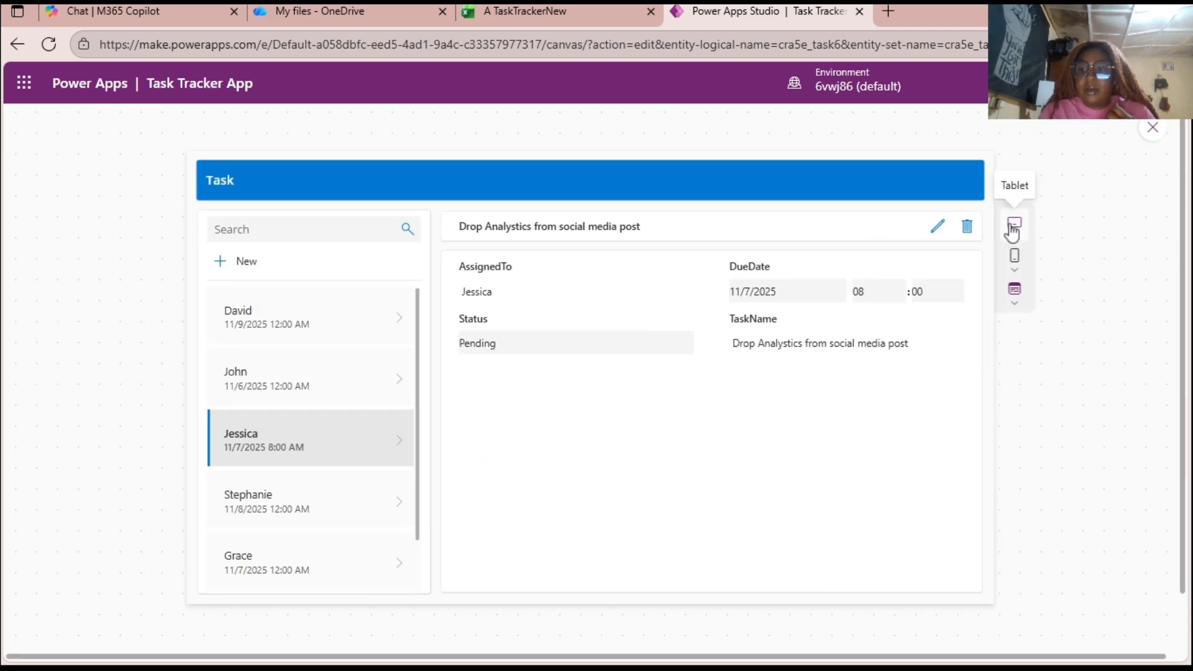
{"action": "left_click", "coordinate": [1012, 229]}
{"action": "left_click", "coordinate": [1012, 236]}
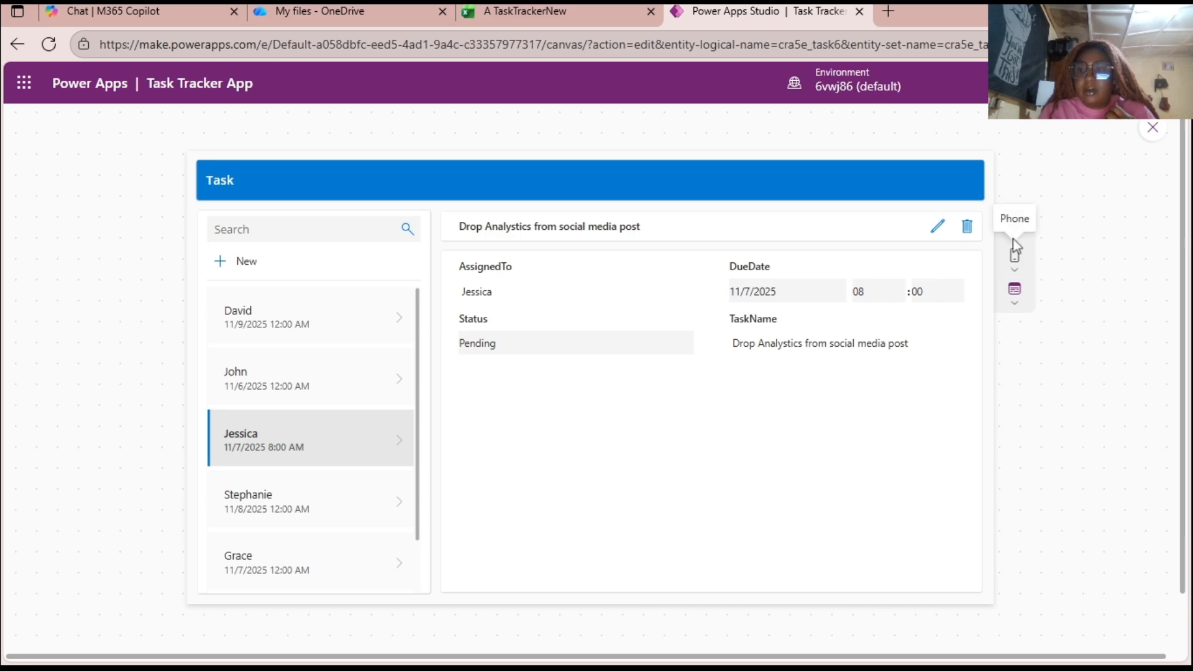
{"action": "left_click", "coordinate": [1016, 243]}
{"action": "left_click", "coordinate": [1015, 245]}
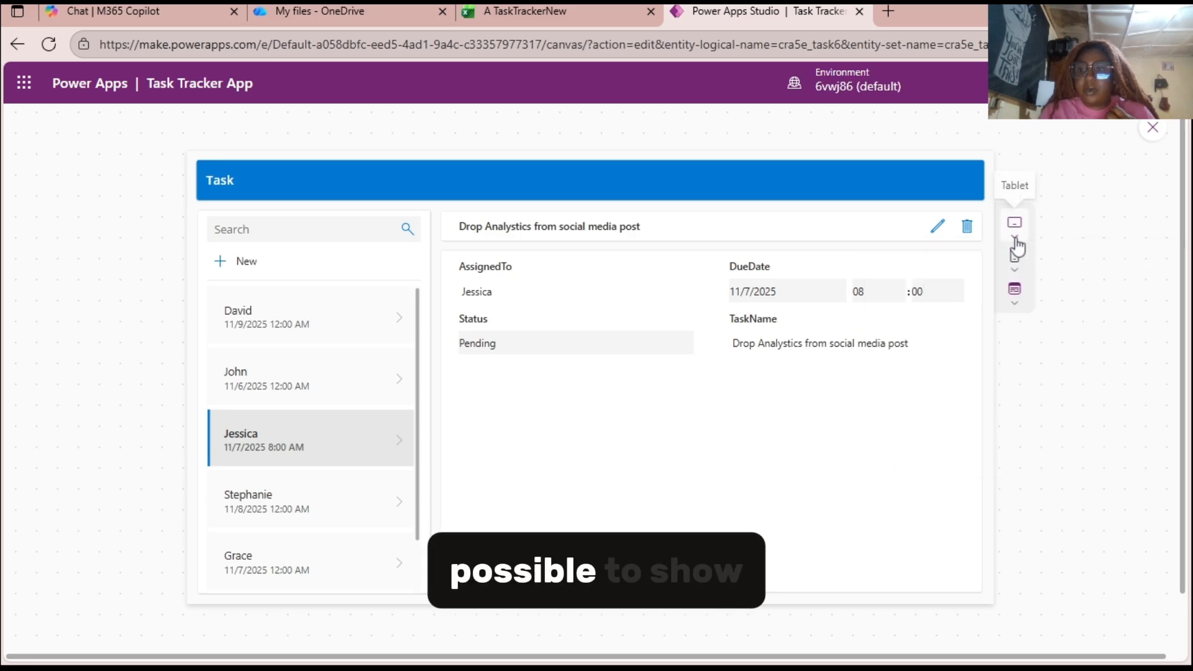
{"action": "left_click", "coordinate": [1016, 272]}
{"action": "left_click", "coordinate": [1017, 273]}
{"action": "left_click", "coordinate": [1017, 272]}
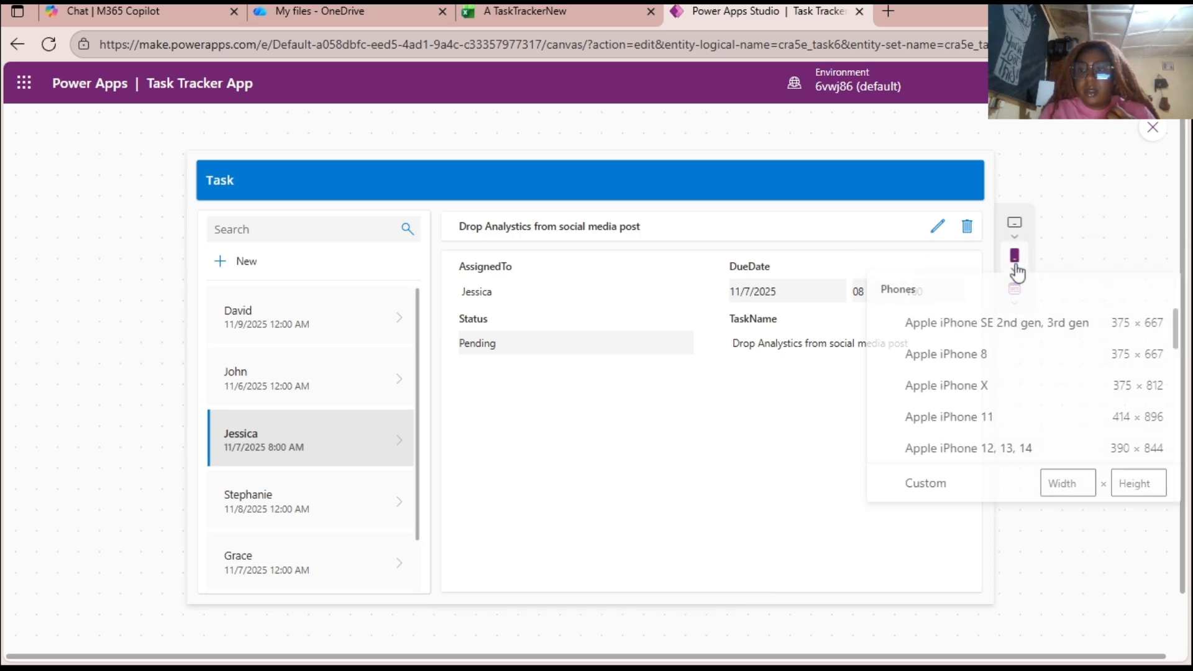
{"action": "left_click", "coordinate": [1017, 272]}
{"action": "scroll", "coordinate": [448, 312], "scroll_direction": "down", "scroll_amount": 1}
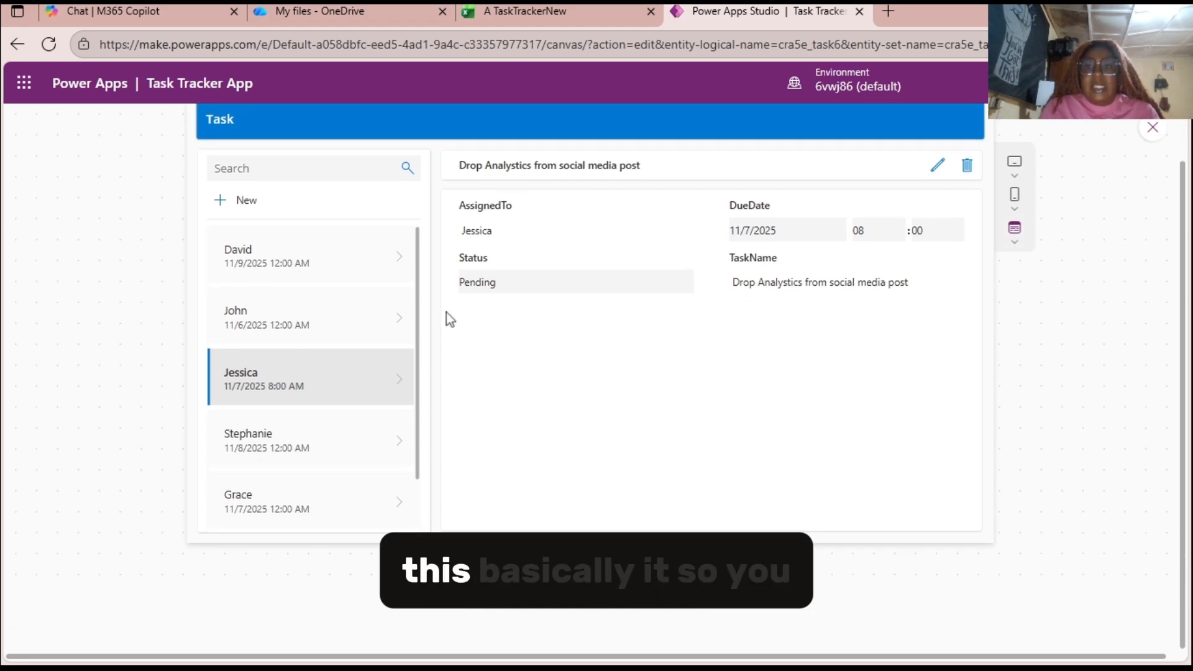
{"action": "scroll", "coordinate": [448, 312], "scroll_direction": "up", "scroll_amount": 1}
{"action": "scroll", "coordinate": [327, 364], "scroll_direction": "down", "scroll_amount": 1}
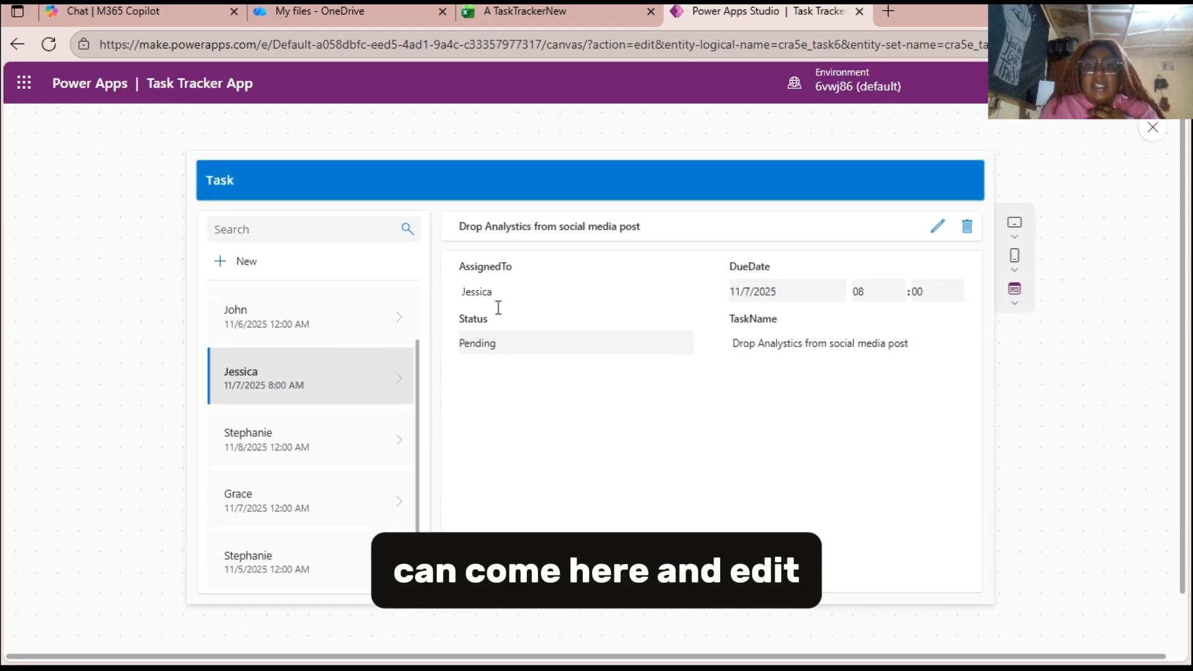
Exit the preview, dismissing its tip, and close the Copilot pane to free up the editing canvas.
{"action": "left_click", "coordinate": [1157, 140]}
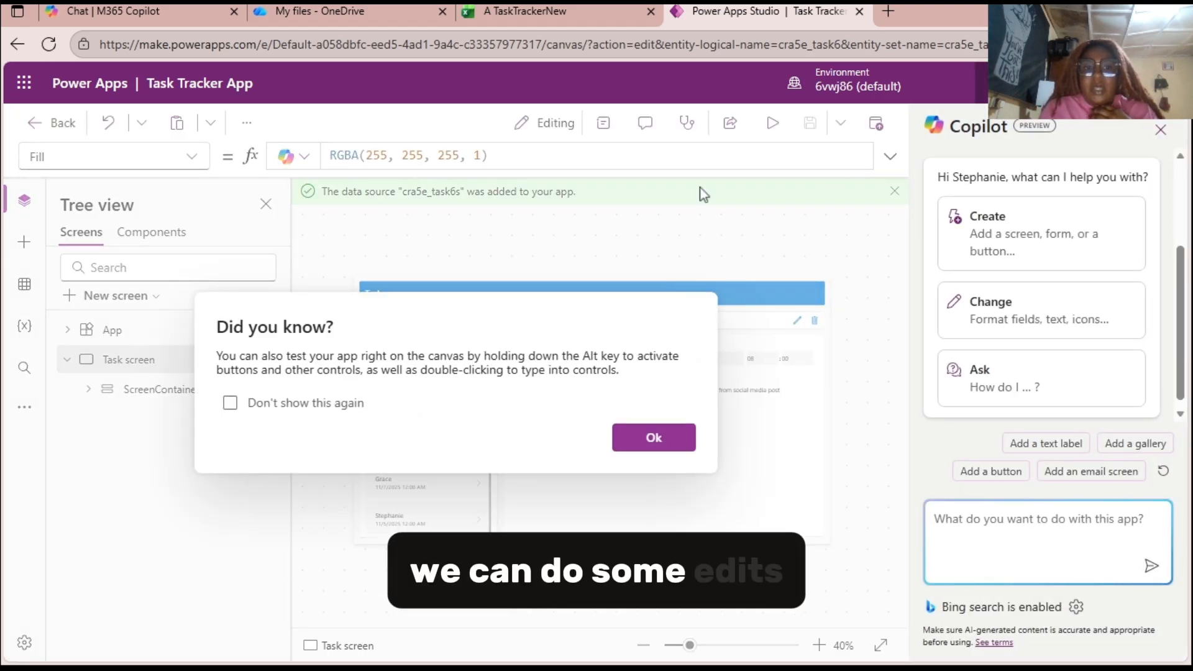
{"action": "left_click", "coordinate": [656, 442]}
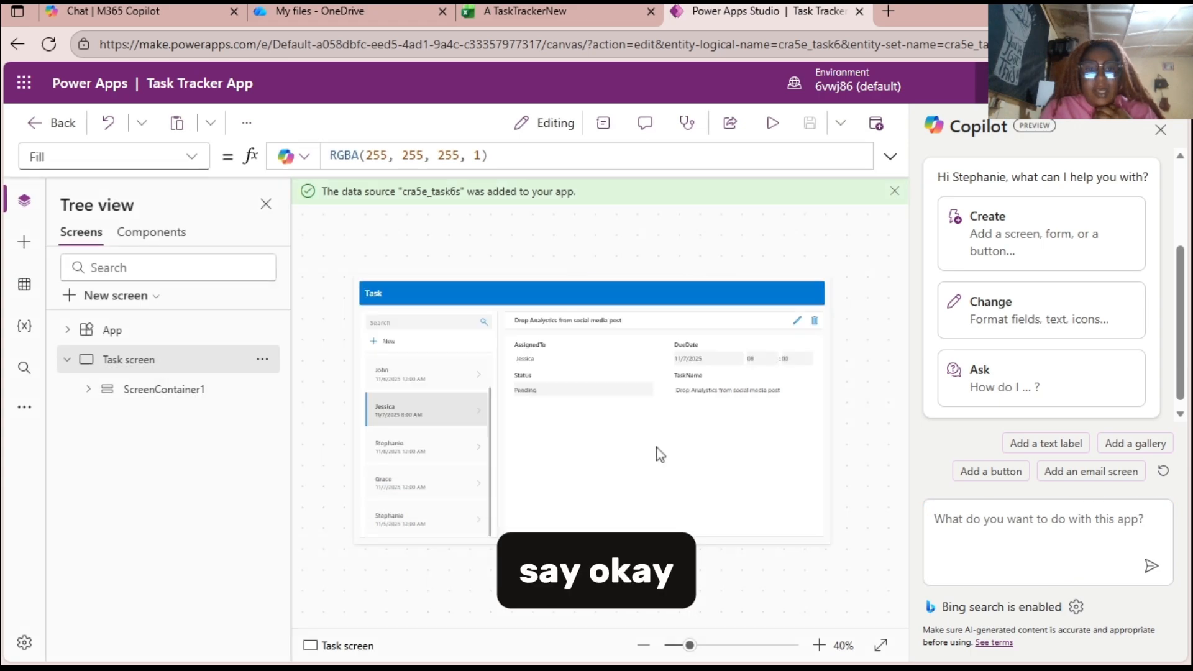
{"action": "left_click", "coordinate": [379, 294]}
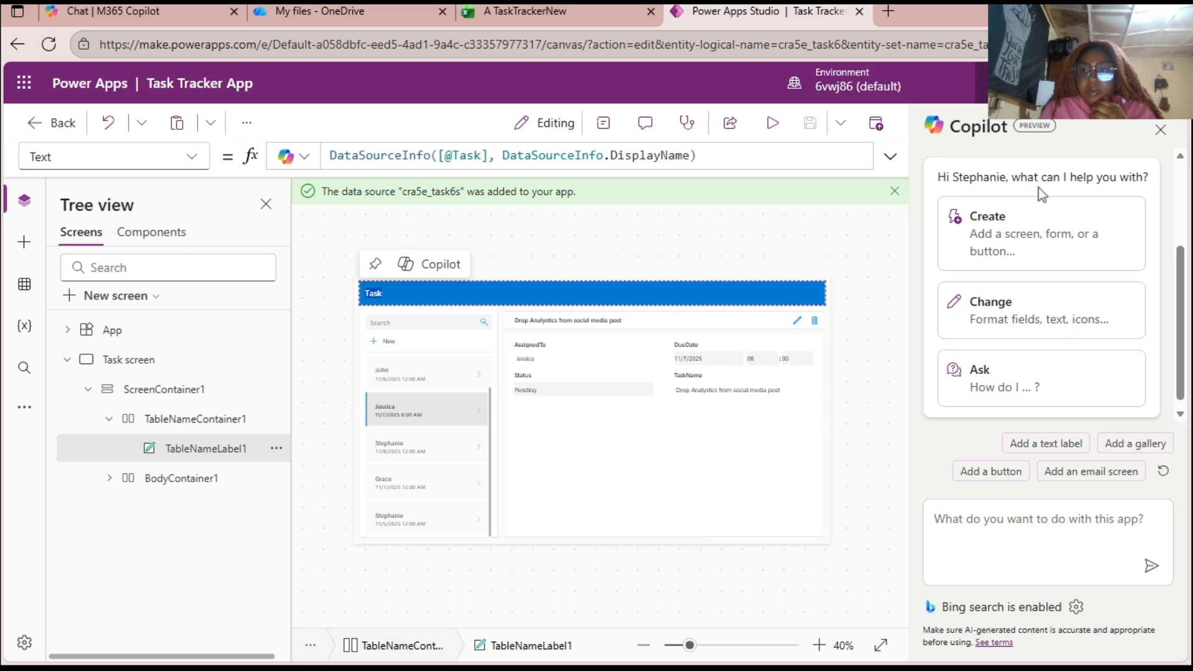
{"action": "left_click", "coordinate": [1159, 132]}
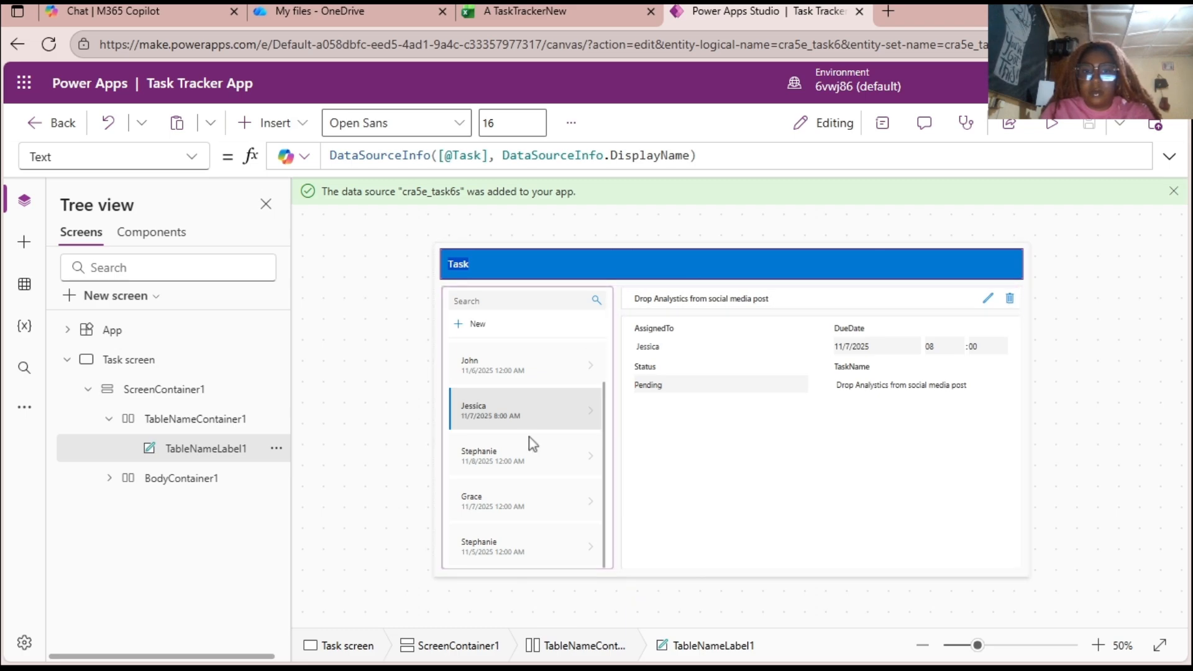
Try out a new screen from the Welcome template, delete it again, and return to the Task screen.
{"action": "left_click", "coordinate": [127, 297]}
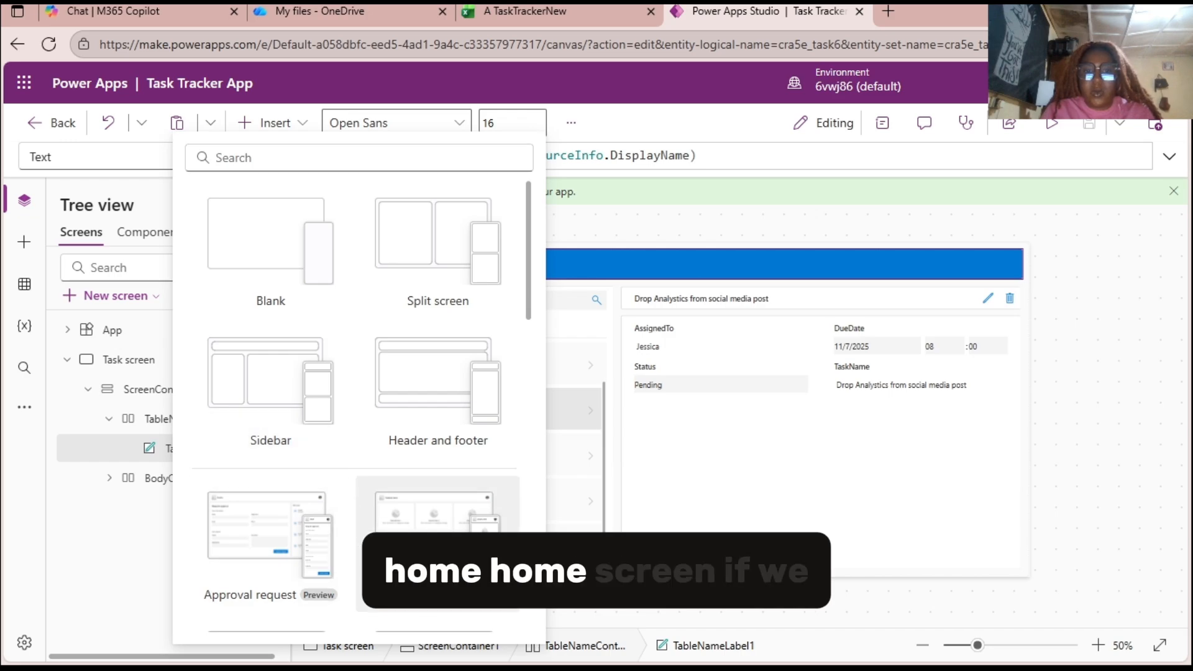
{"action": "left_click", "coordinate": [408, 551]}
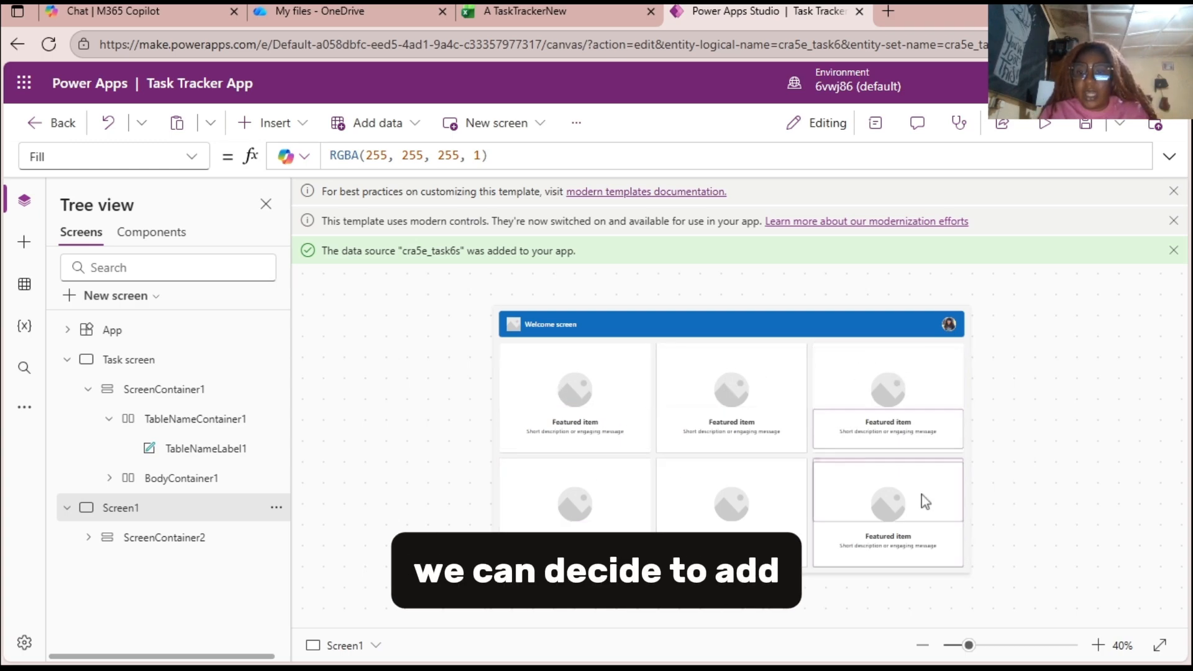
{"action": "left_click", "coordinate": [273, 510]}
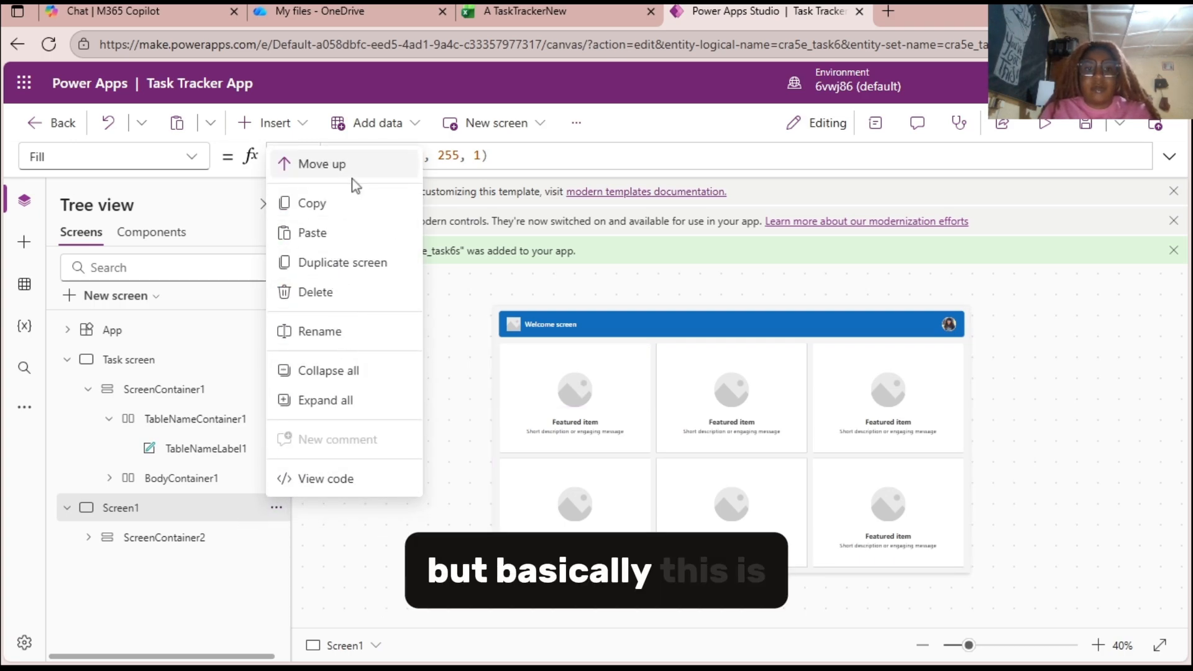
{"action": "left_click", "coordinate": [332, 297]}
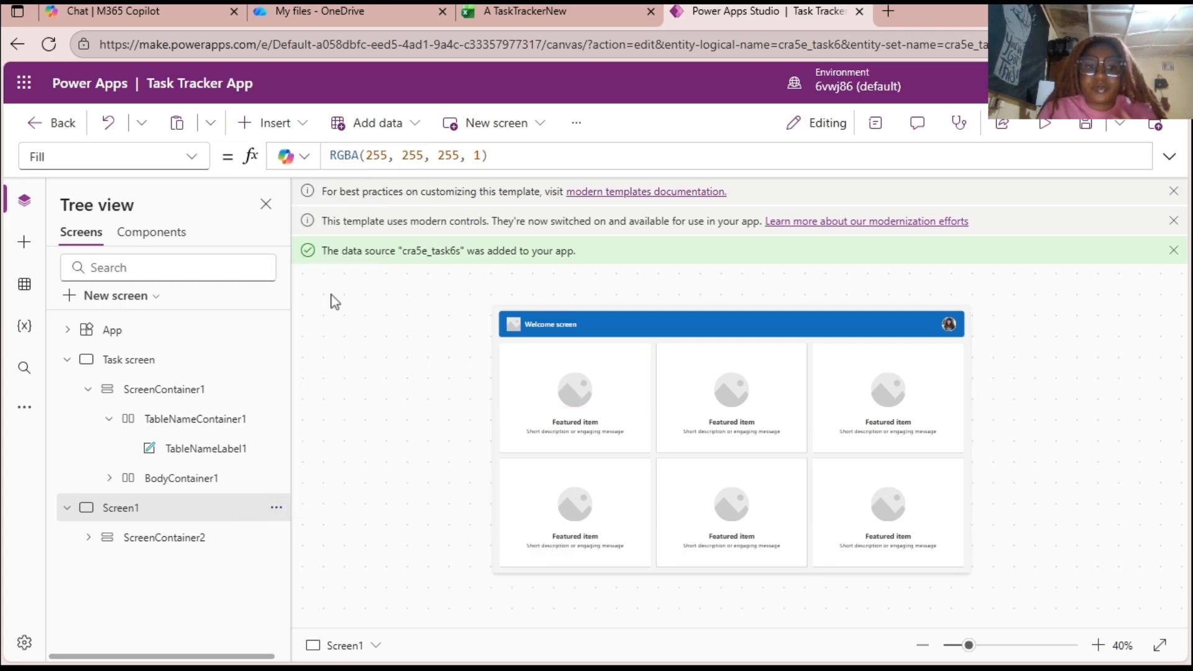
{"action": "left_click", "coordinate": [147, 344]}
{"action": "left_click", "coordinate": [149, 360]}
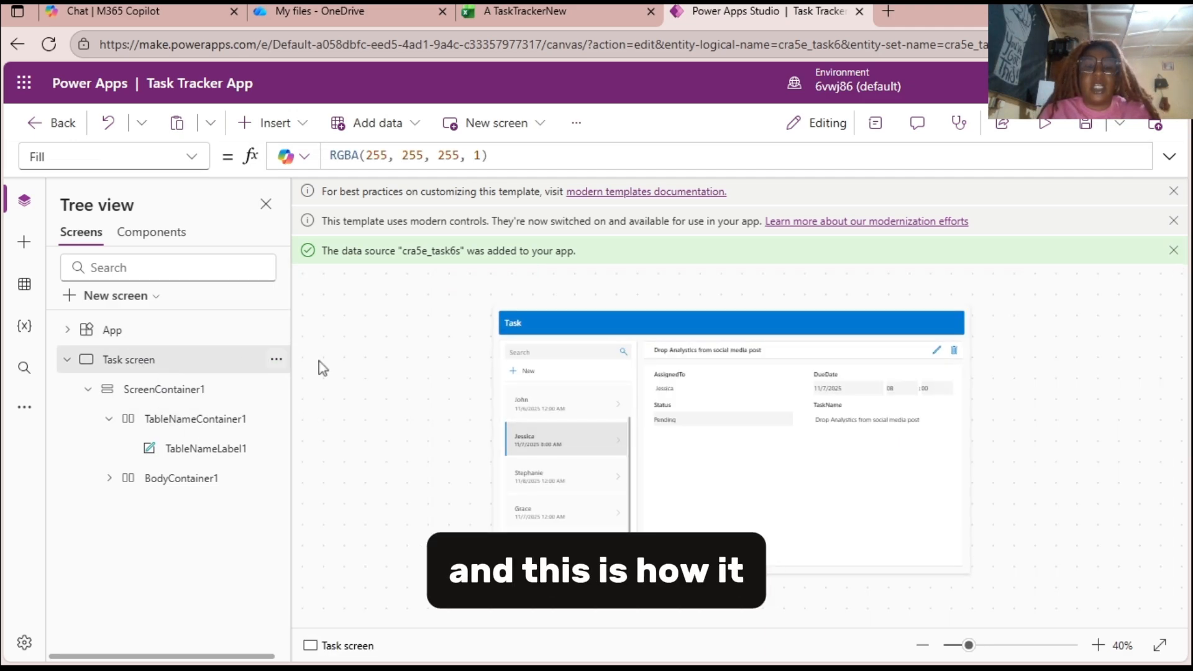
Dismiss all the notification banners above the canvas and save the app.
{"action": "left_click", "coordinate": [1173, 191]}
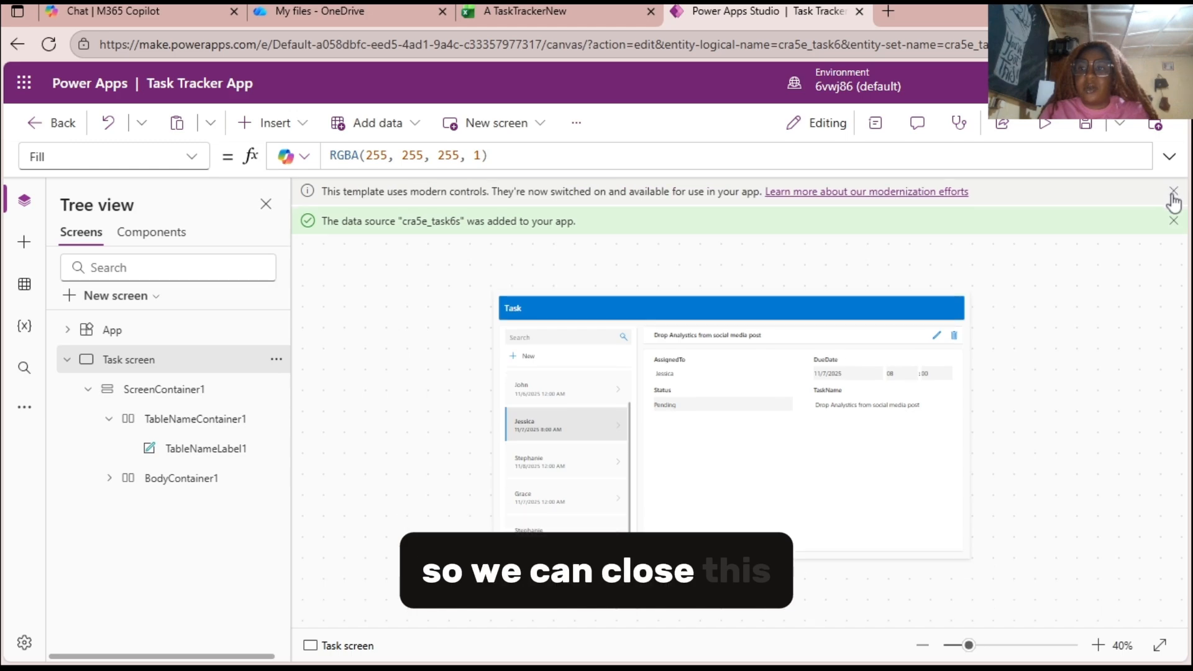
{"action": "left_click", "coordinate": [1173, 193]}
{"action": "left_click", "coordinate": [1172, 193]}
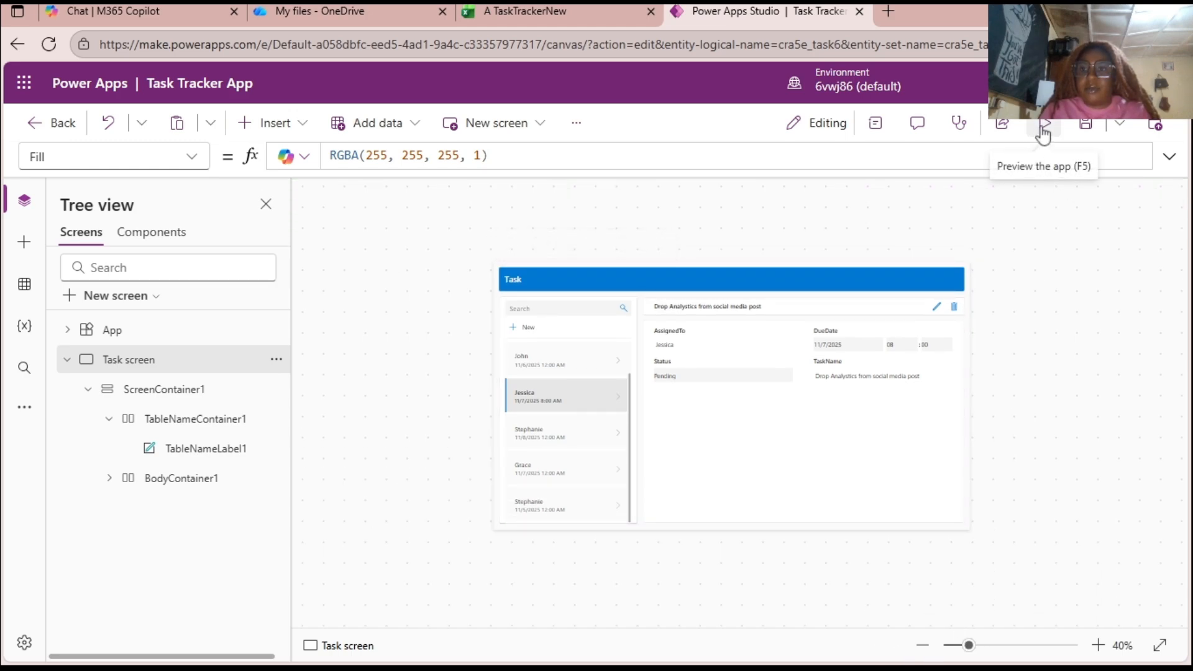
{"action": "left_click", "coordinate": [1073, 130]}
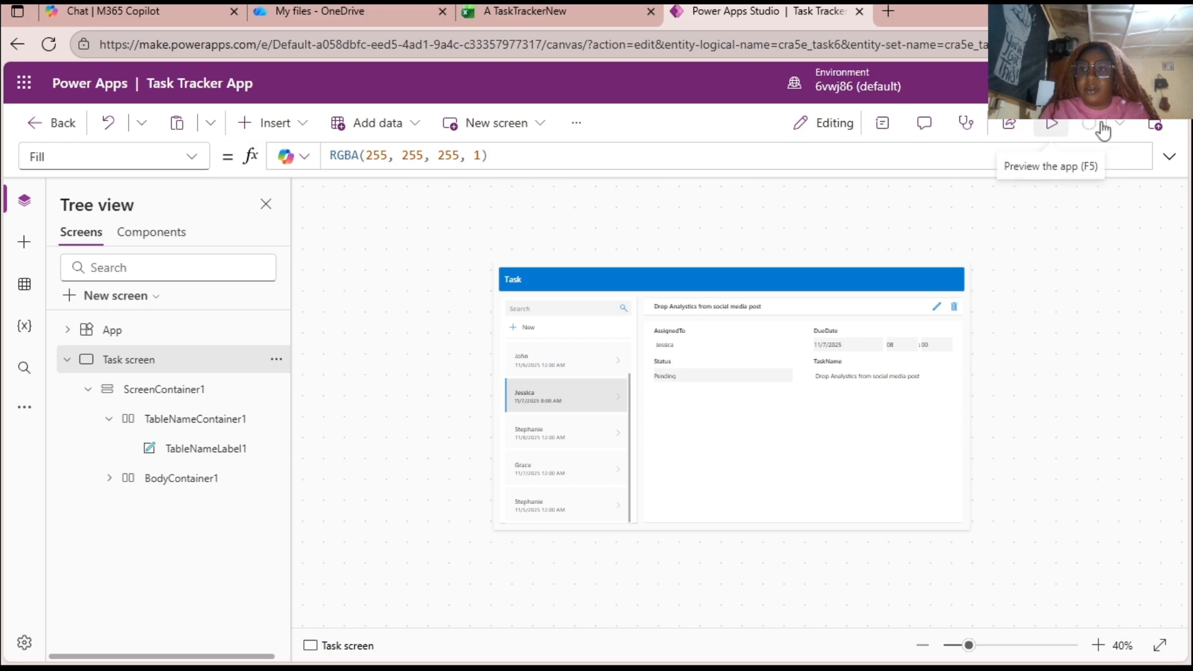
Start publishing the app and enter the description "A simple task Tracker App for a department of Social Services".
{"action": "left_click", "coordinate": [1155, 127]}
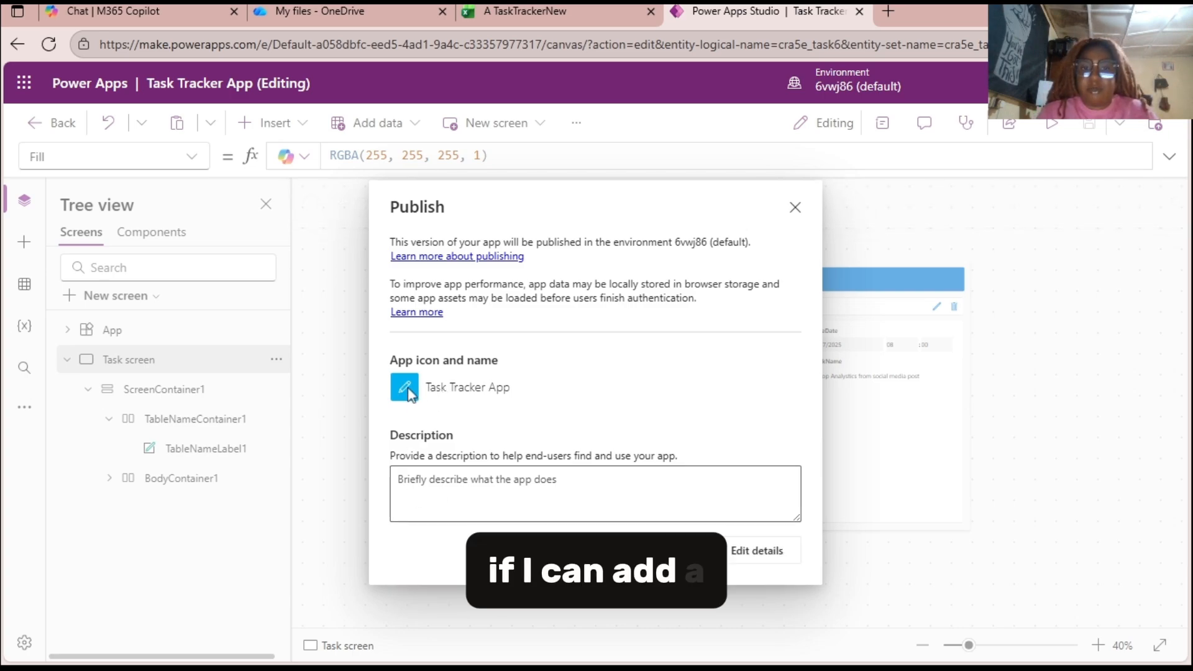
{"action": "left_click", "coordinate": [468, 491]}
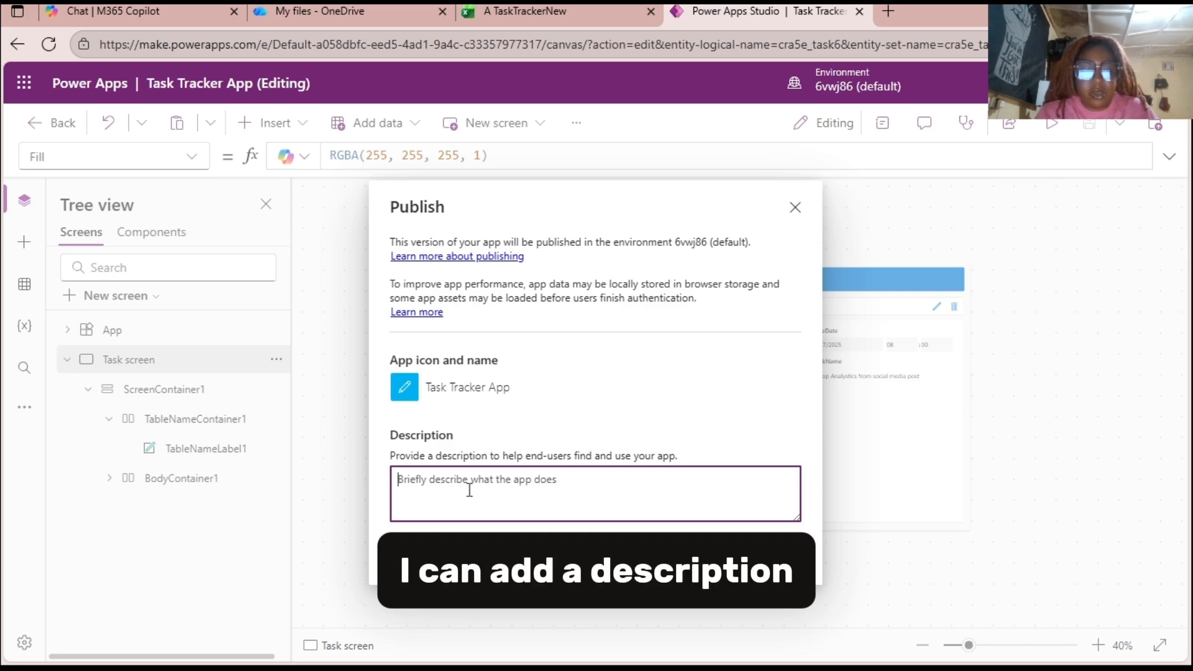
{"action": "type", "text": "A simple"}
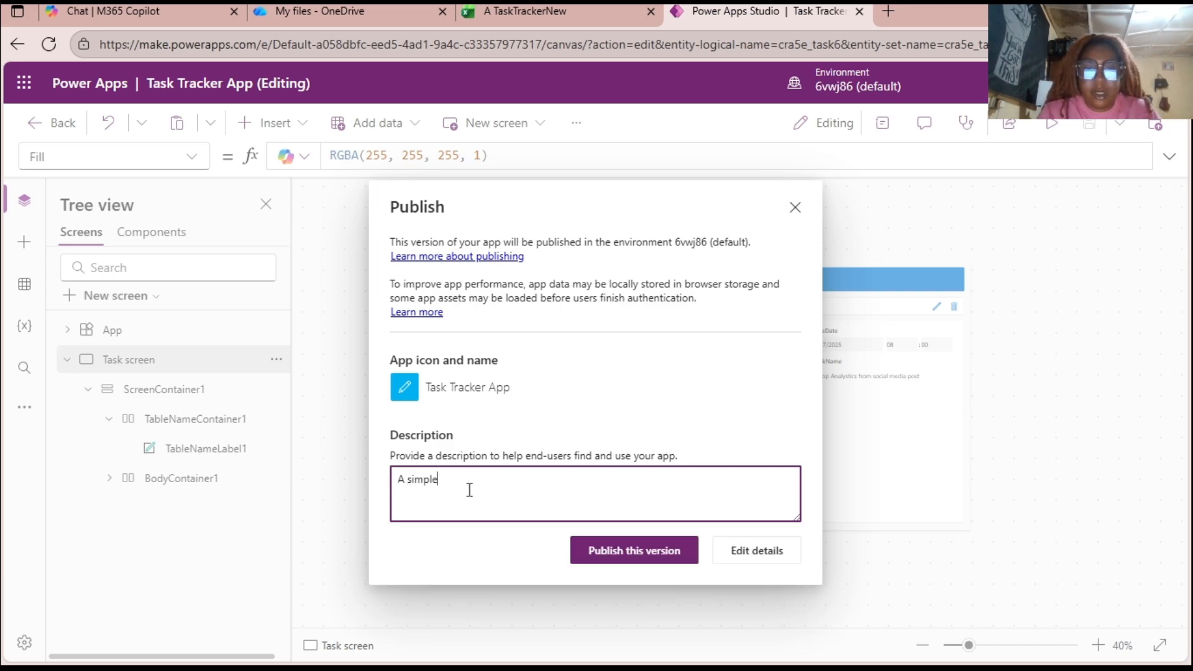
{"action": "type", "text": " task T"}
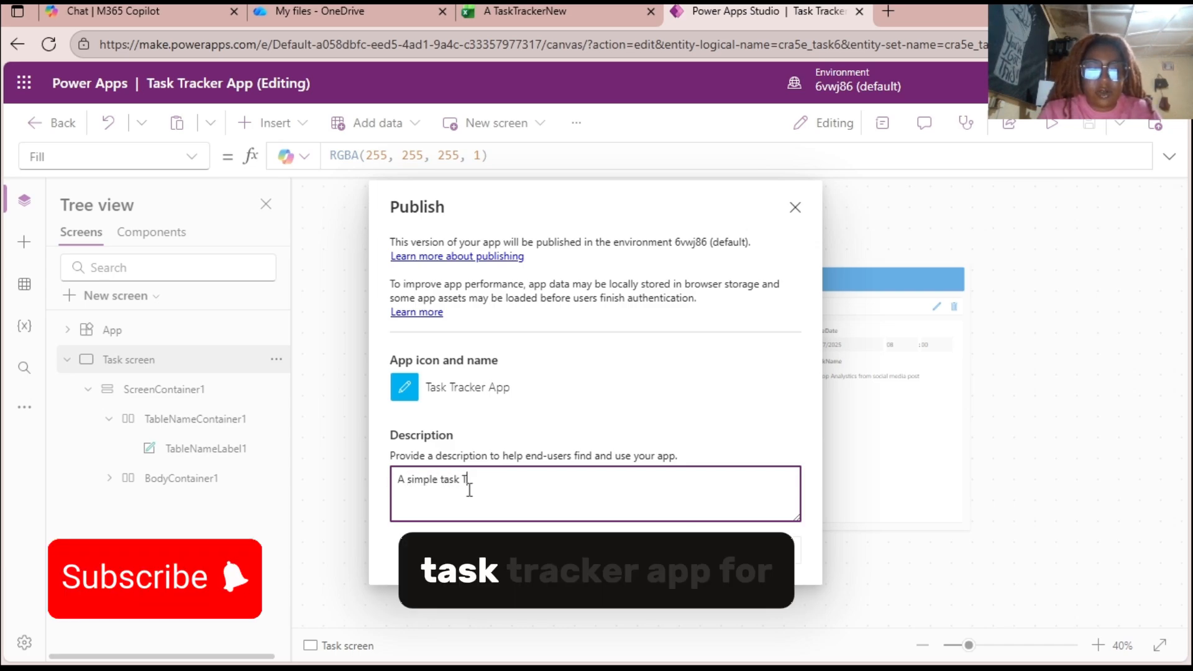
{"action": "type", "text": "racker A"}
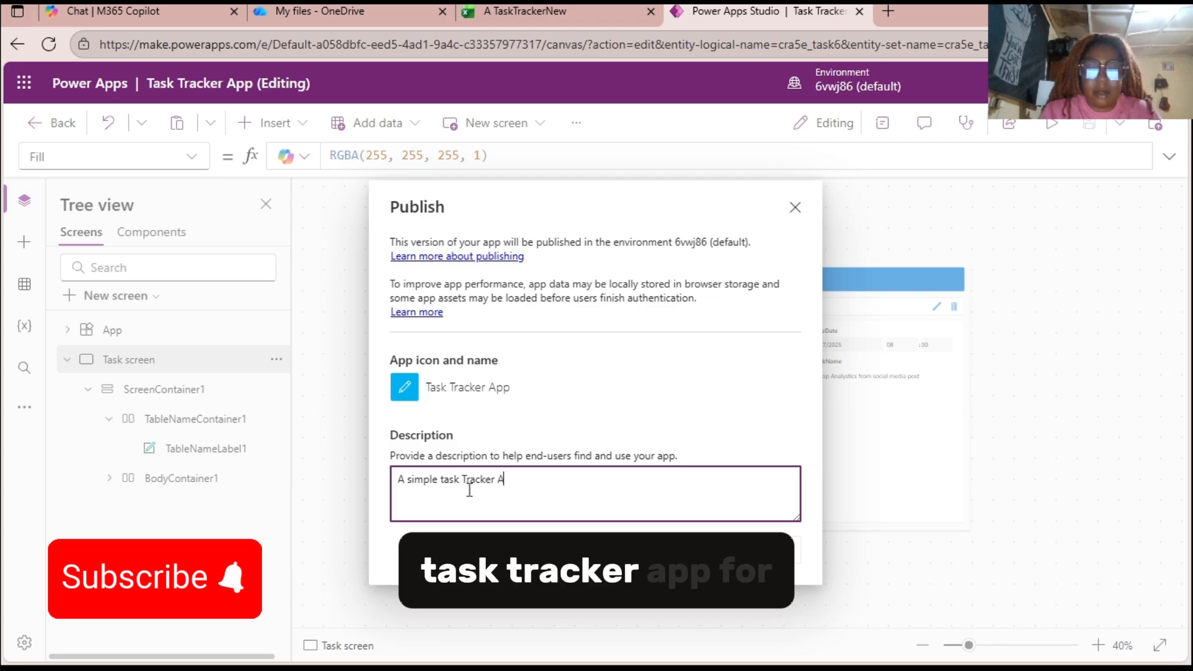
{"action": "type", "text": "pp for"}
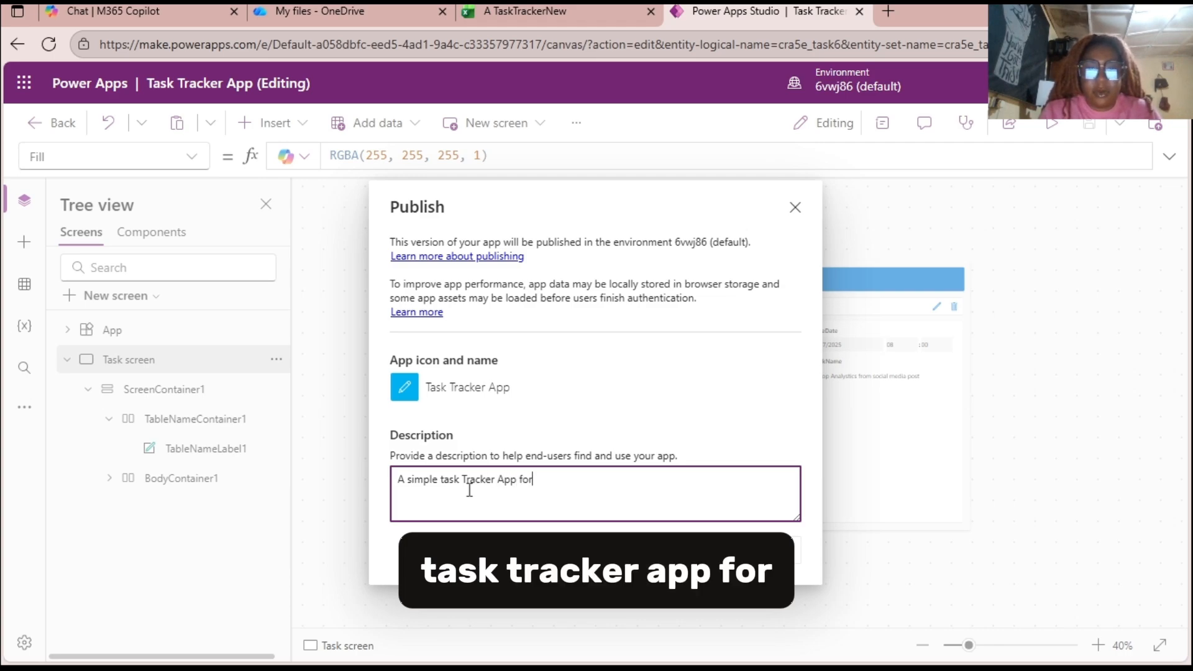
{"action": "type", "text": " a department o"}
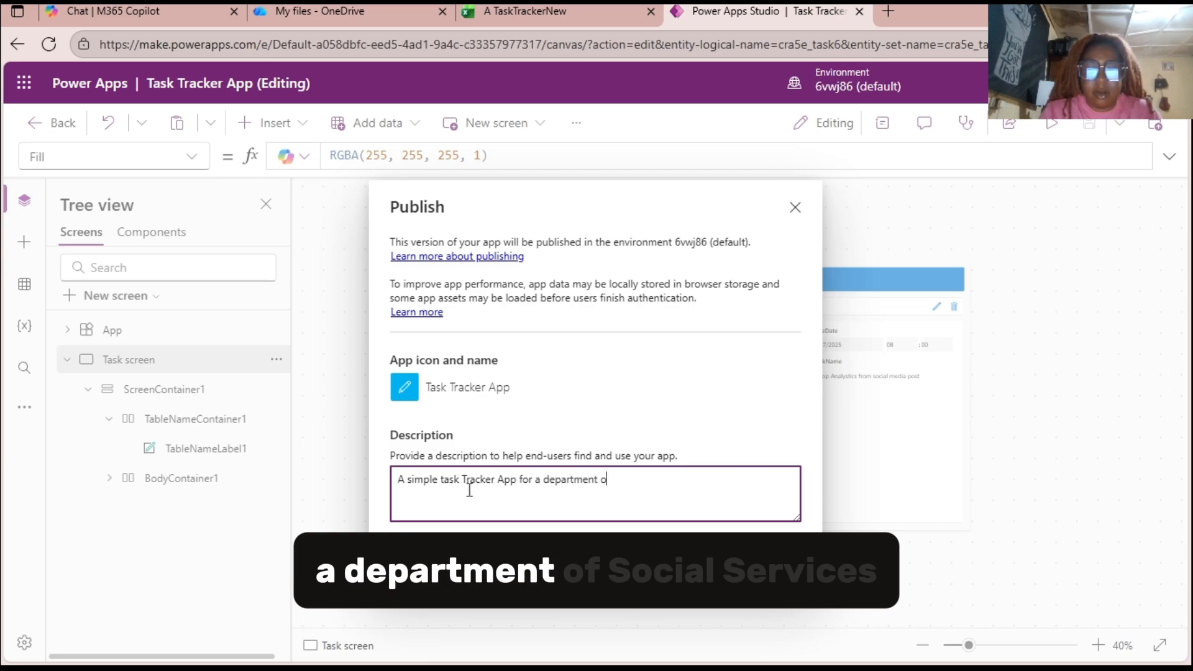
{"action": "type", "text": "f Social"}
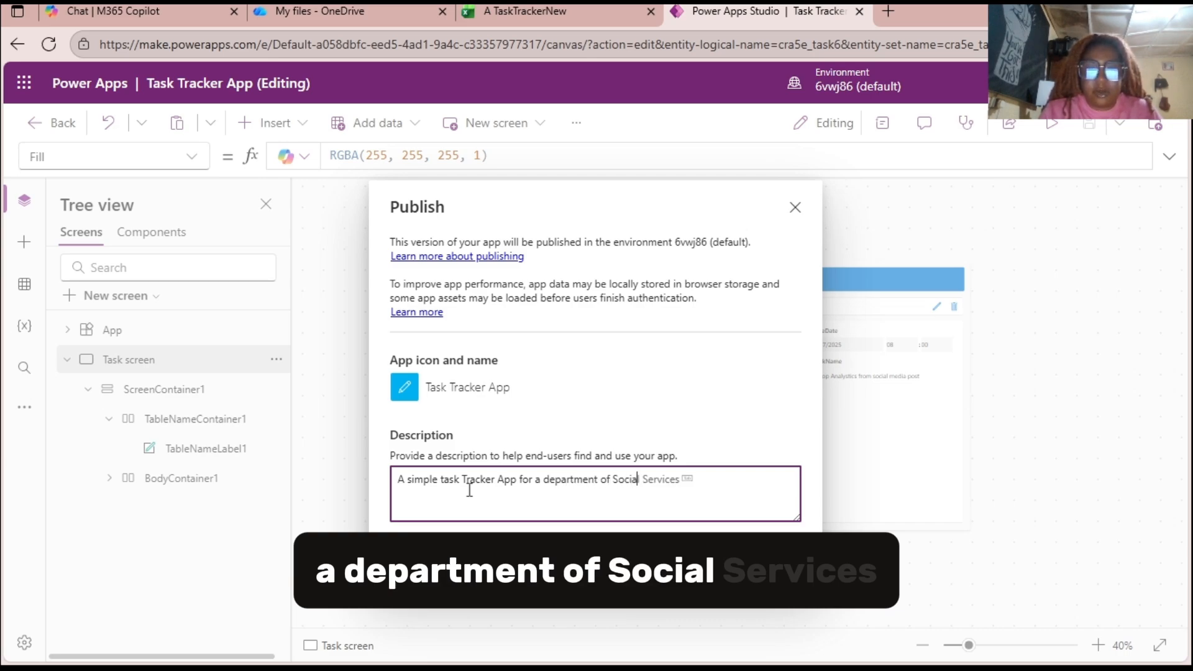
{"action": "key", "text": "Tab"}
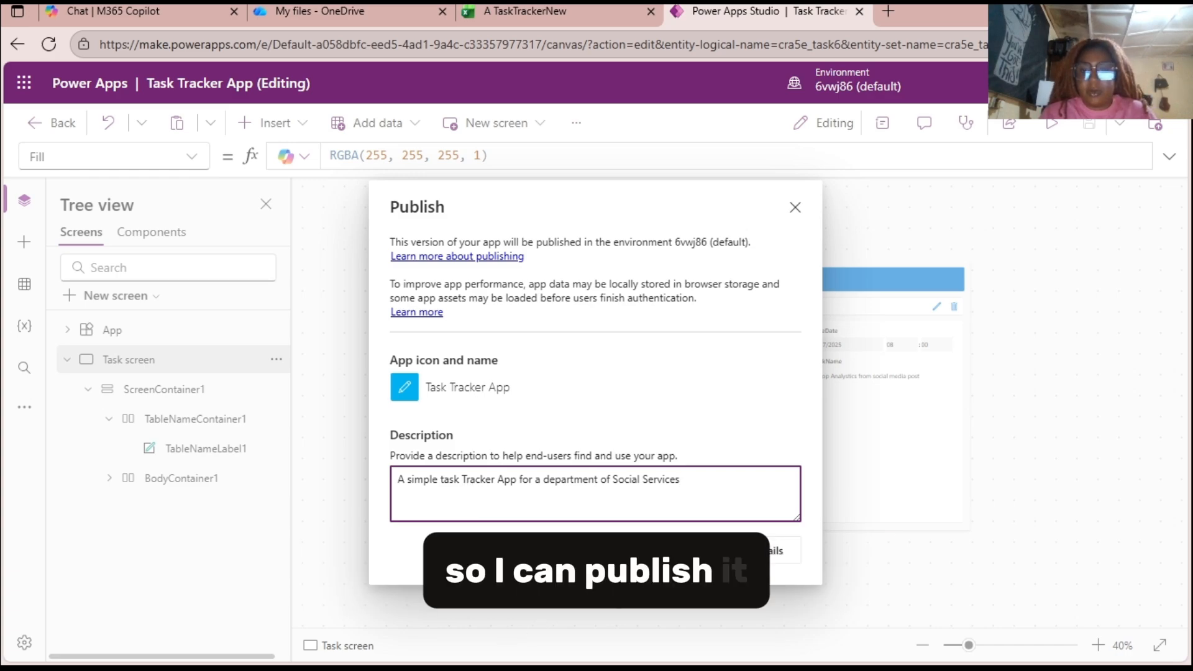
Review the app's general settings, from its name, description and icon to auto save and the data row limit, and close them.
{"action": "left_click", "coordinate": [770, 552]}
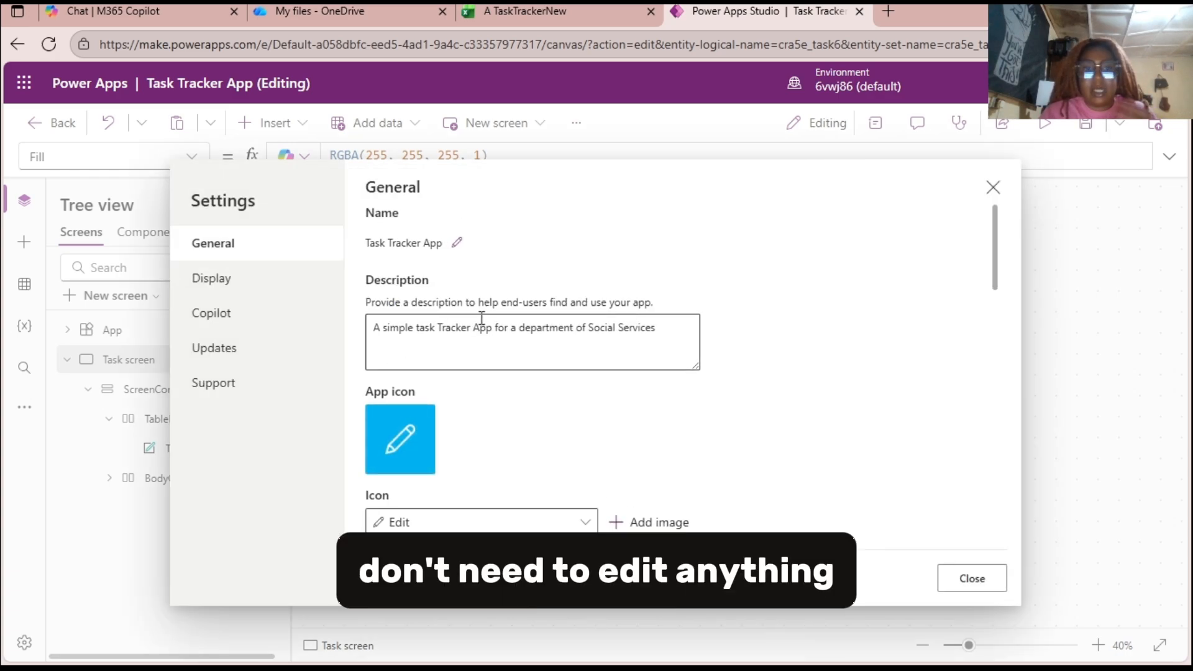
{"action": "scroll", "coordinate": [600, 492], "scroll_direction": "down", "scroll_amount": 5}
{"action": "scroll", "coordinate": [441, 298], "scroll_direction": "up", "scroll_amount": 3}
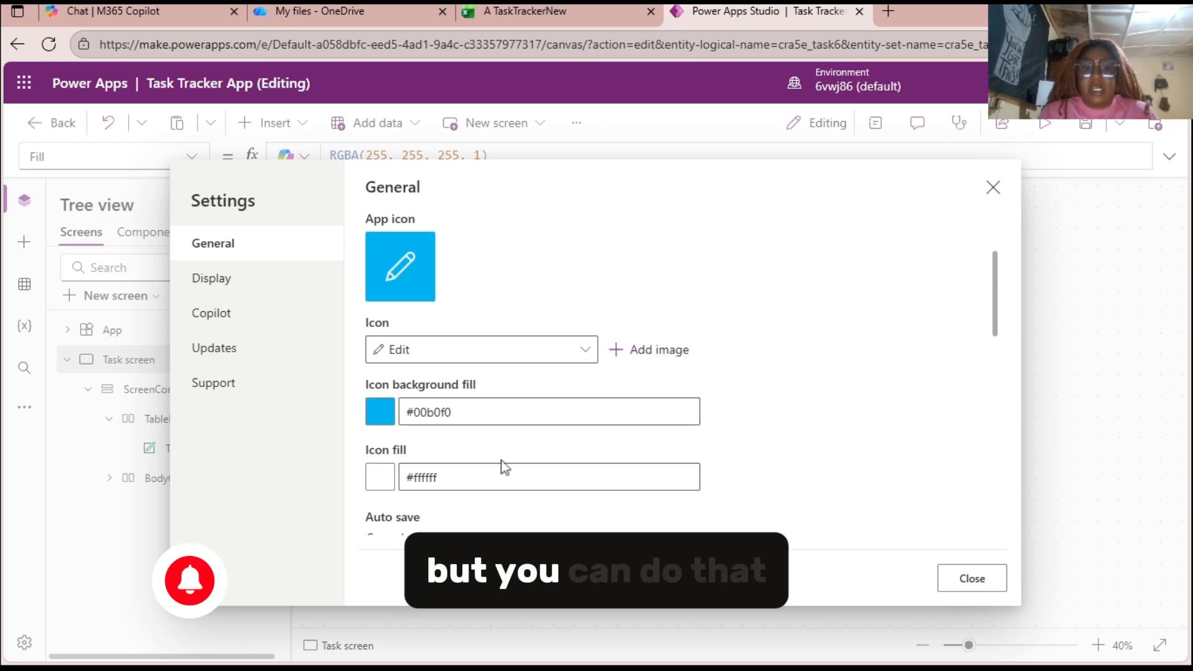
{"action": "scroll", "coordinate": [505, 467], "scroll_direction": "down", "scroll_amount": 5}
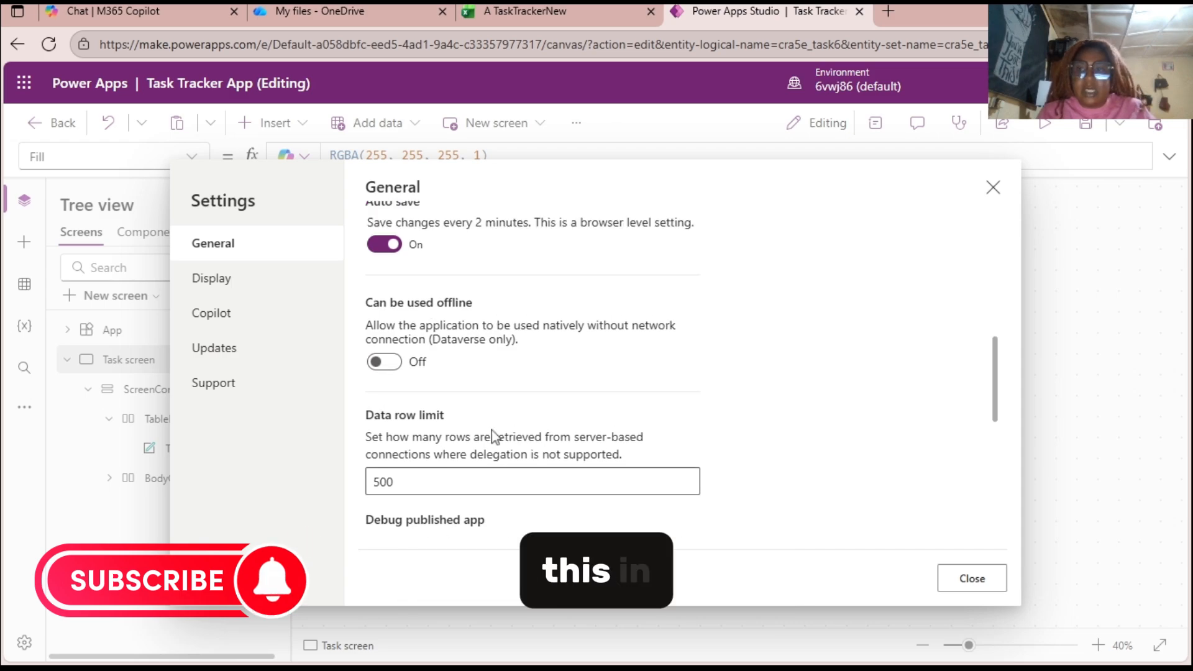
{"action": "scroll", "coordinate": [913, 226], "scroll_direction": "up", "scroll_amount": 5}
{"action": "left_click", "coordinate": [992, 187]}
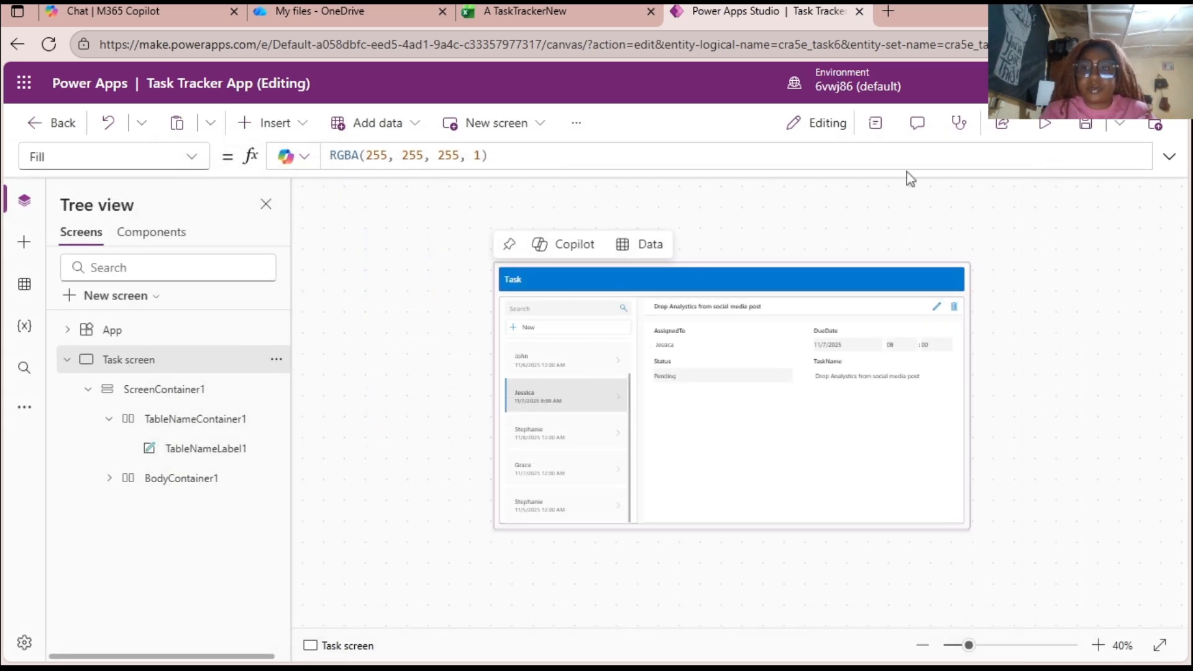
Publish this version of the Task Tracker App with the entered description.
{"action": "left_click", "coordinate": [1154, 125]}
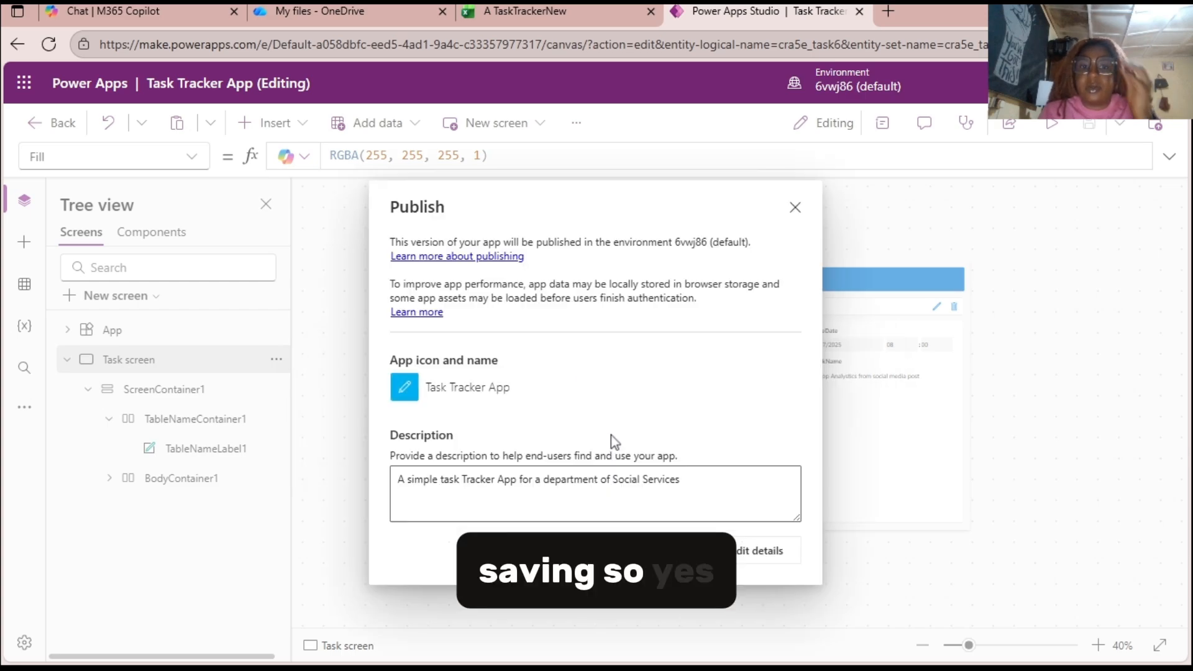
{"action": "left_click", "coordinate": [644, 550]}
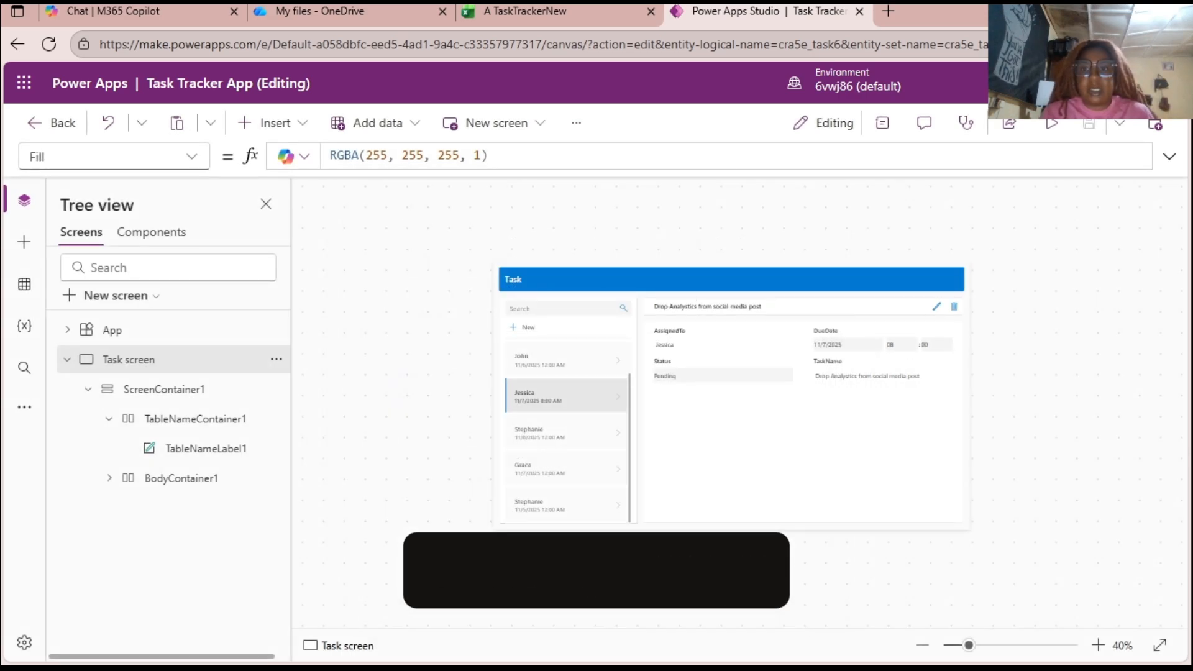